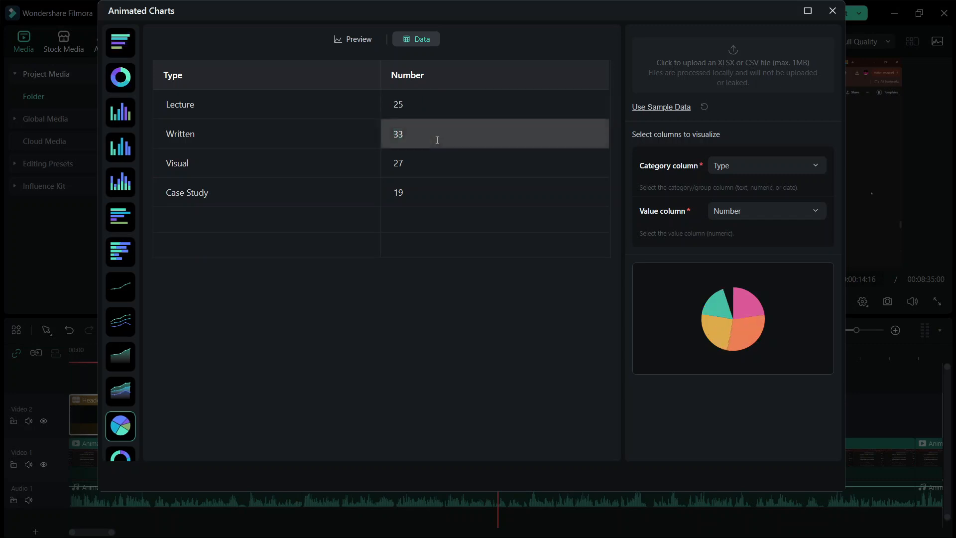
# - Set the Visual value to 80 and the Case Study value to 90, and add the pie chart to the timeline
pyautogui.write('80')
pyautogui.doubleClick(424, 190)
pyautogui.write('90')
pyautogui.click(353, 40)
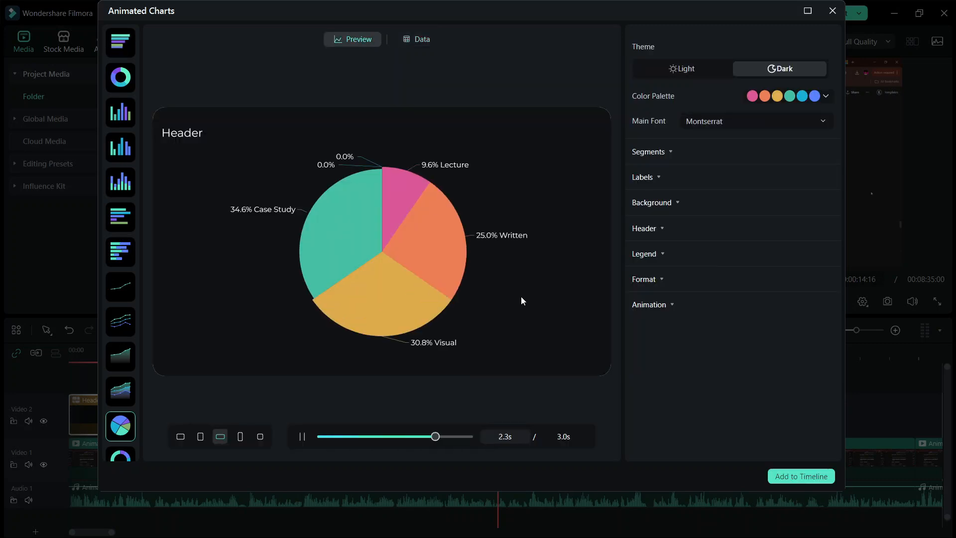
pyautogui.click(802, 476)
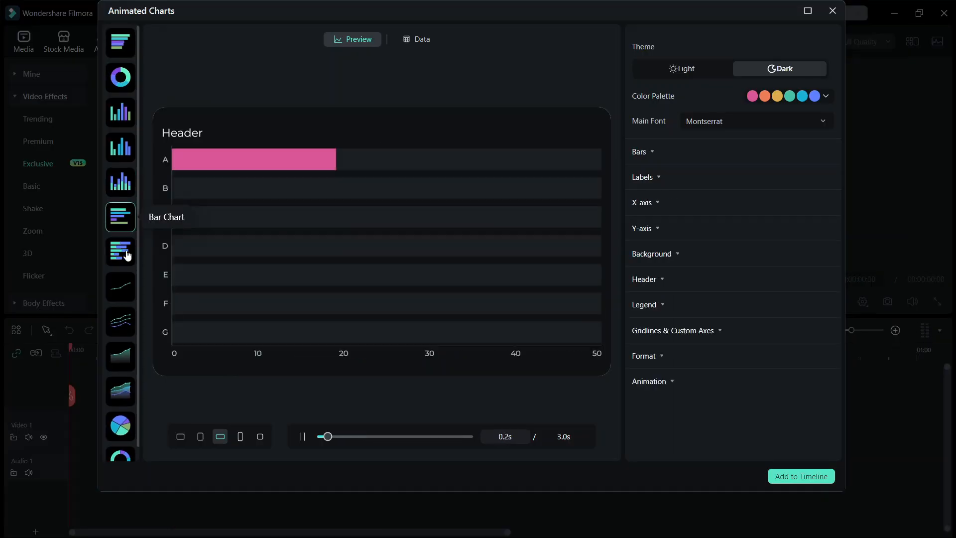
# - Preview the line, area, donut race, grouped column and pie chart types
pyautogui.click(125, 253)
pyautogui.click(126, 296)
pyautogui.click(125, 327)
pyautogui.click(124, 366)
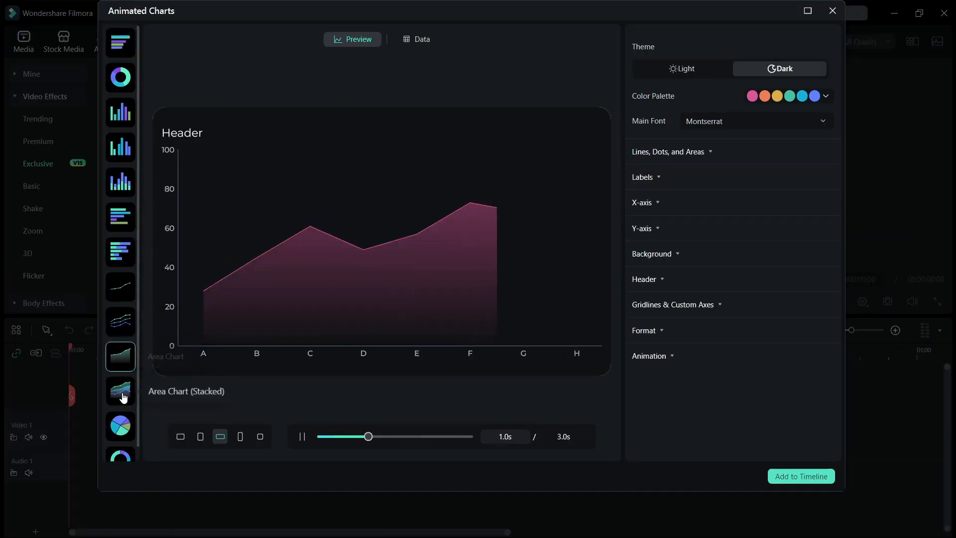
pyautogui.click(121, 454)
pyautogui.click(122, 79)
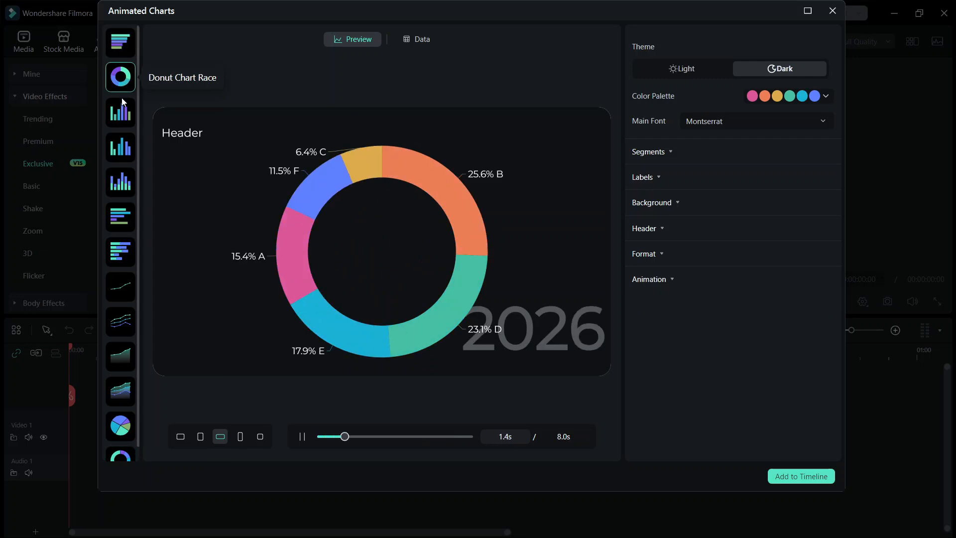
pyautogui.click(121, 147)
pyautogui.click(127, 421)
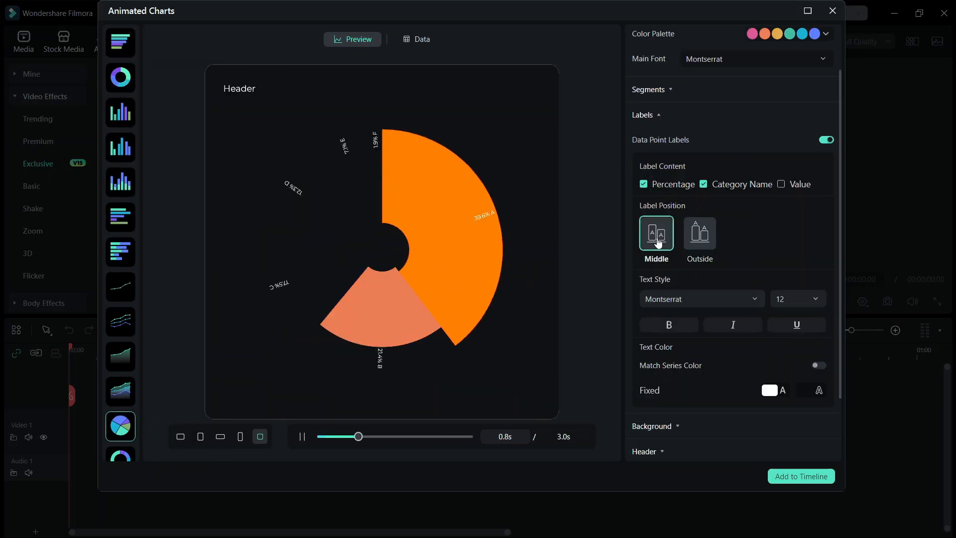
# - Try the Middle label position on the pie chart, return to Outside, and view the label font choices
pyautogui.click(700, 233)
pyautogui.click(656, 233)
pyautogui.click(700, 233)
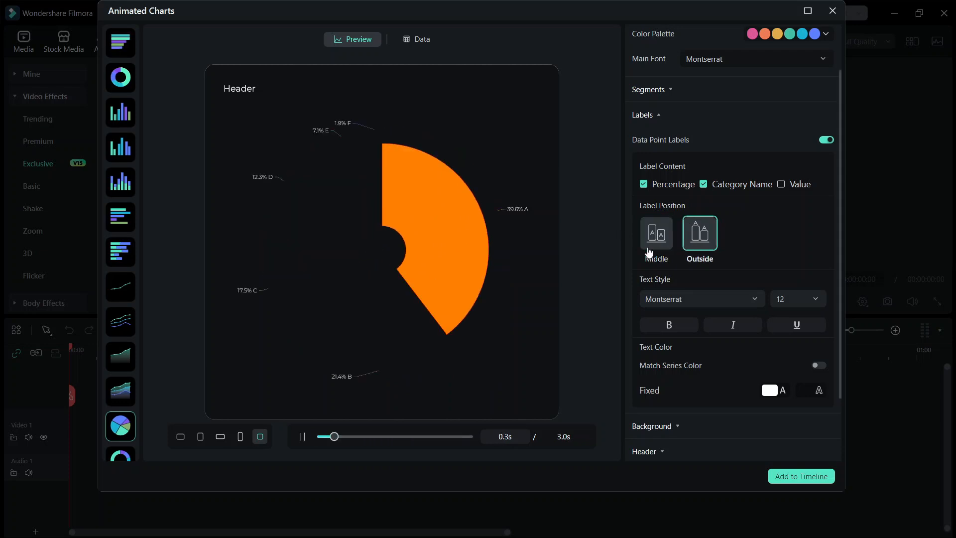
pyautogui.click(714, 298)
pyautogui.click(714, 299)
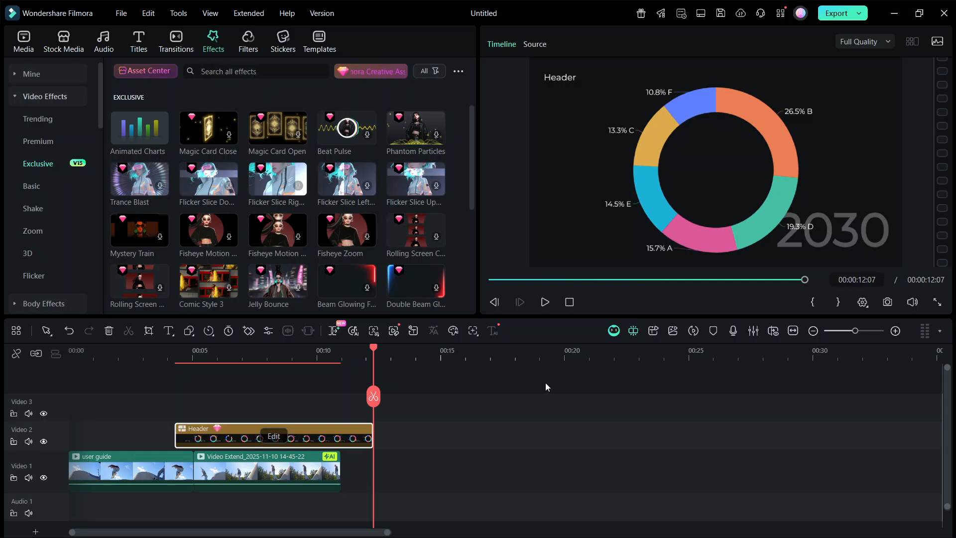
# - Move the Header chart clip on Video 2 earlier so that it starts at about 2.5 seconds
pyautogui.moveTo(361, 438); pyautogui.dragTo(314, 448)
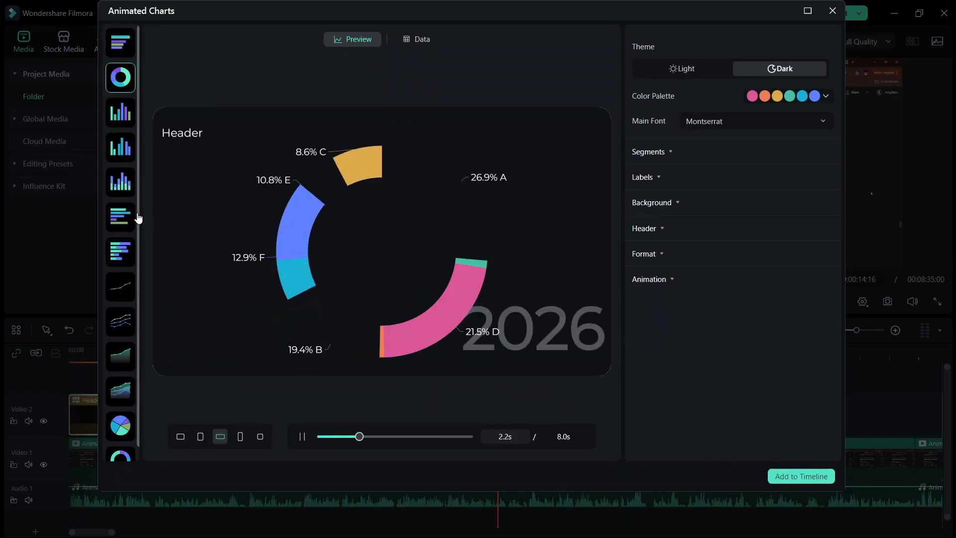
# - Select the Pie Chart type and clear the fifth and sixth rows of its data table
pyautogui.click(121, 426)
pyautogui.click(416, 39)
pyautogui.moveTo(414, 252); pyautogui.dragTo(349, 249)
pyautogui.press('BackSpace')
pyautogui.moveTo(413, 222); pyautogui.dragTo(297, 213)
pyautogui.press('BackSpace')
pyautogui.click(297, 216)
pyautogui.press('BackSpace')
# - Name the four pie chart categories Lecture, Written, Visual and Case Study
pyautogui.click(207, 102)
pyautogui.write('Lecture')
pyautogui.click(222, 133)
pyautogui.write('Written')
pyautogui.click(231, 162)
pyautogui.write('Visual')
pyautogui.click(233, 193)
pyautogui.write('Case S')
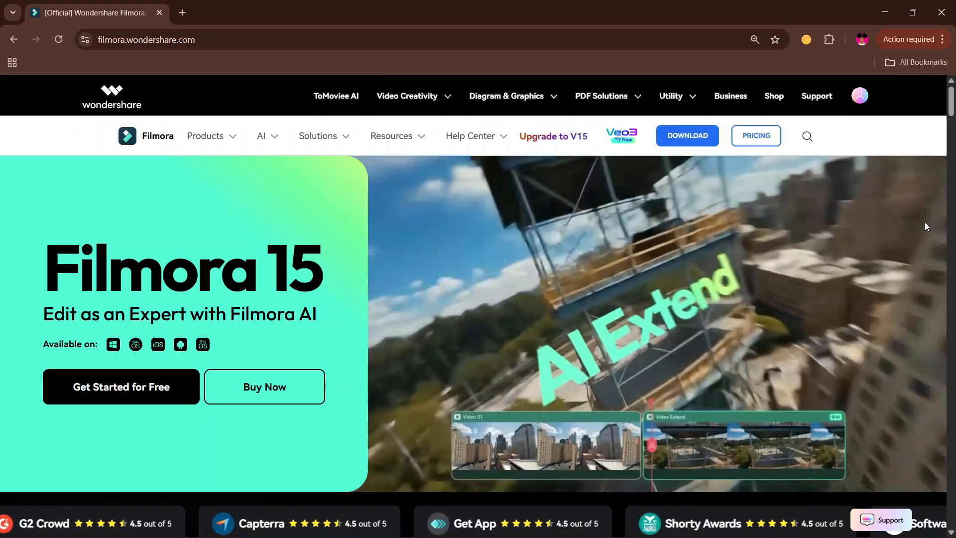
# - Look through the feature sections on filmora.wondershare.com, including Animated Charts and Dual-Timeline Editing
pyautogui.scroll(-10, 853, 269)
pyautogui.scroll(-10, 822, 293)
pyautogui.scroll(20, 806, 289)
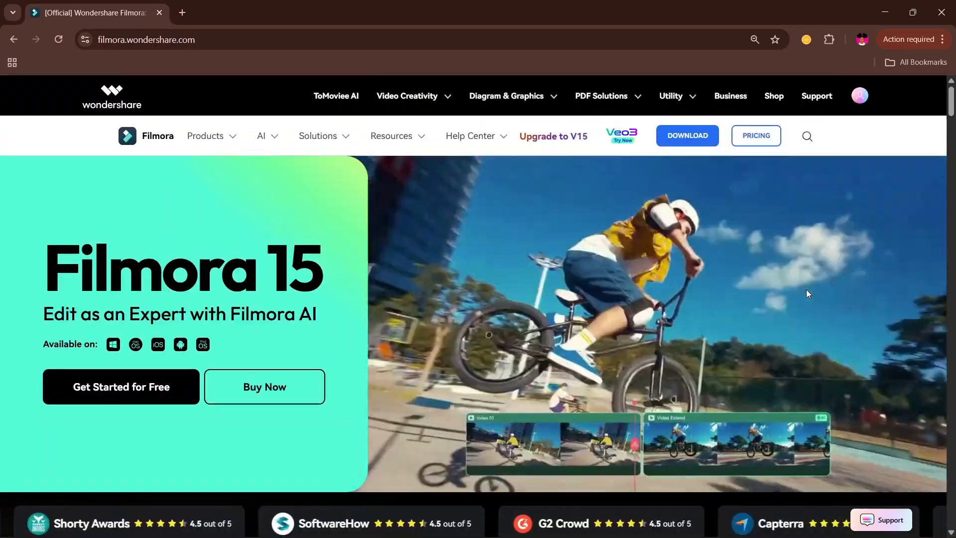
pyautogui.moveTo(211, 137)
pyautogui.scroll(-15, 250, 348)
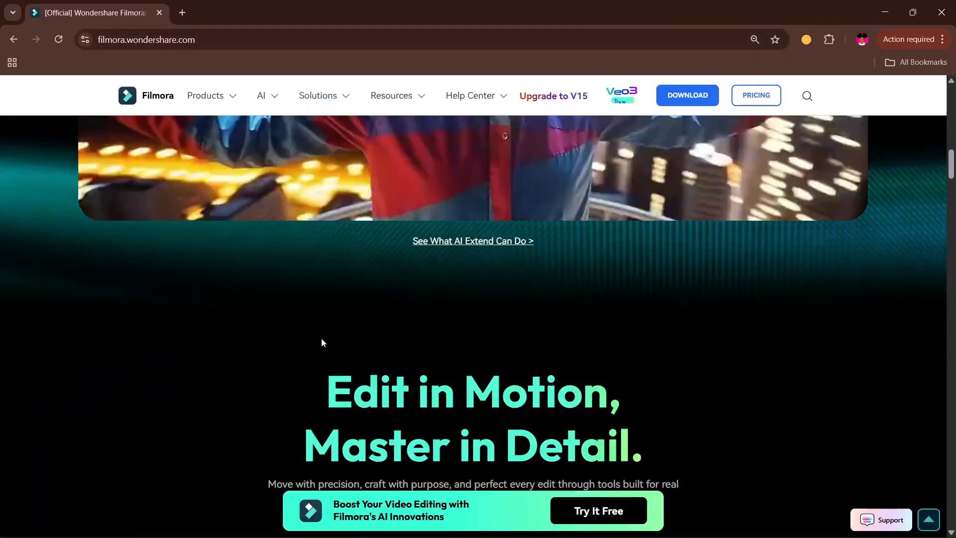
pyautogui.scroll(-6, 298, 343)
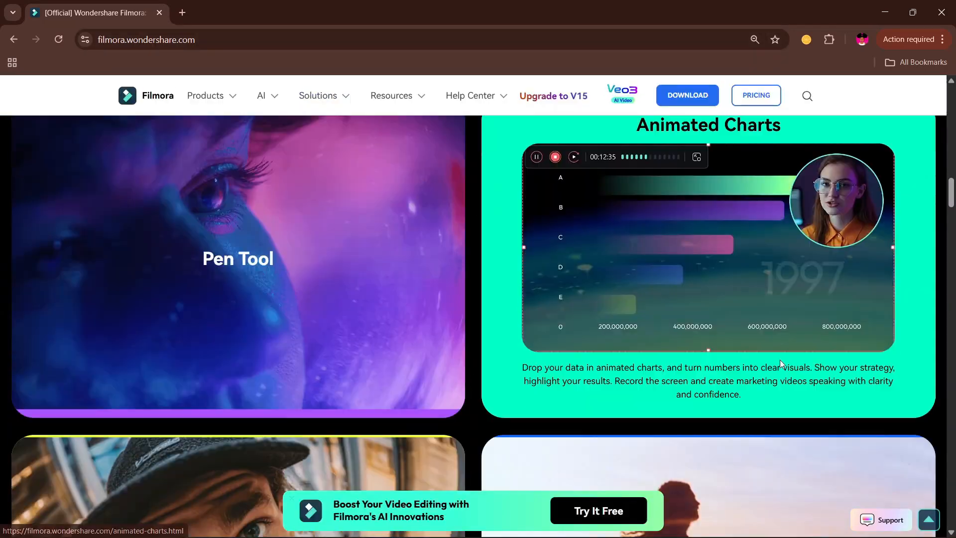
pyautogui.scroll(-1, 365, 373)
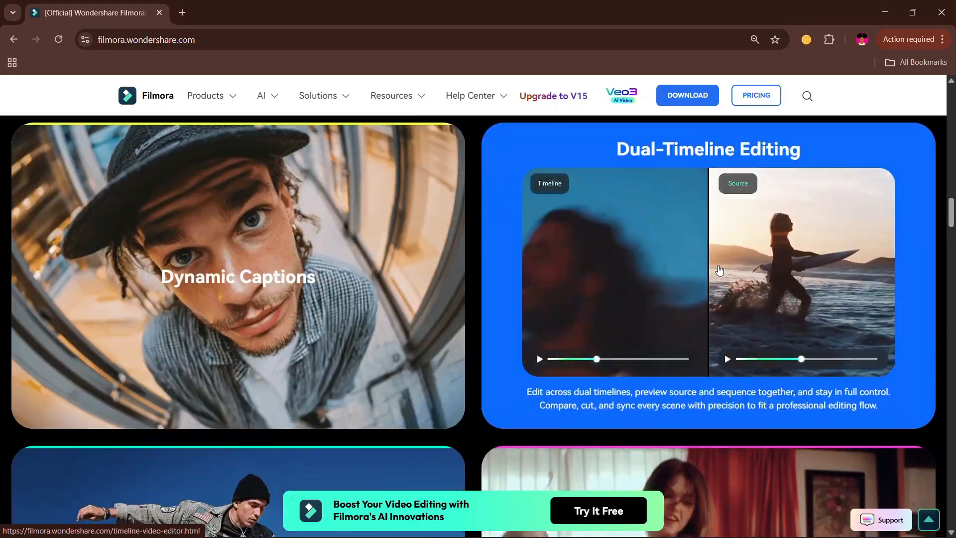
pyautogui.scroll(-5, 365, 373)
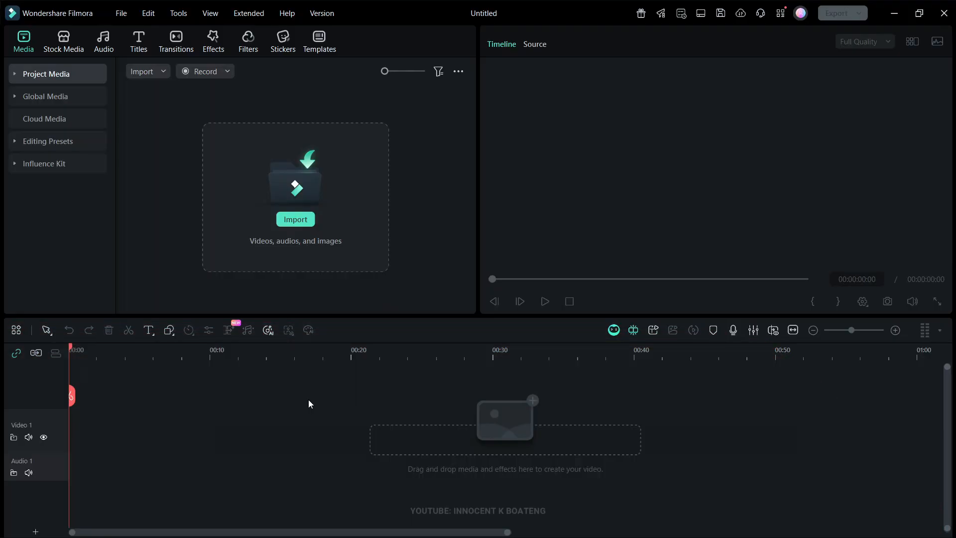
# - Open Animated Charts from the Exclusive video effects in Filmora
pyautogui.click(218, 46)
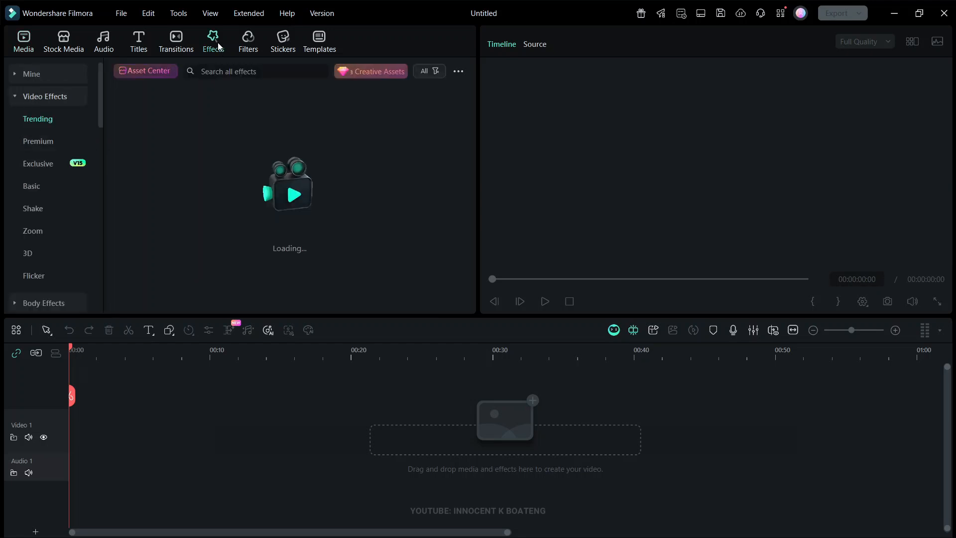
pyautogui.click(50, 165)
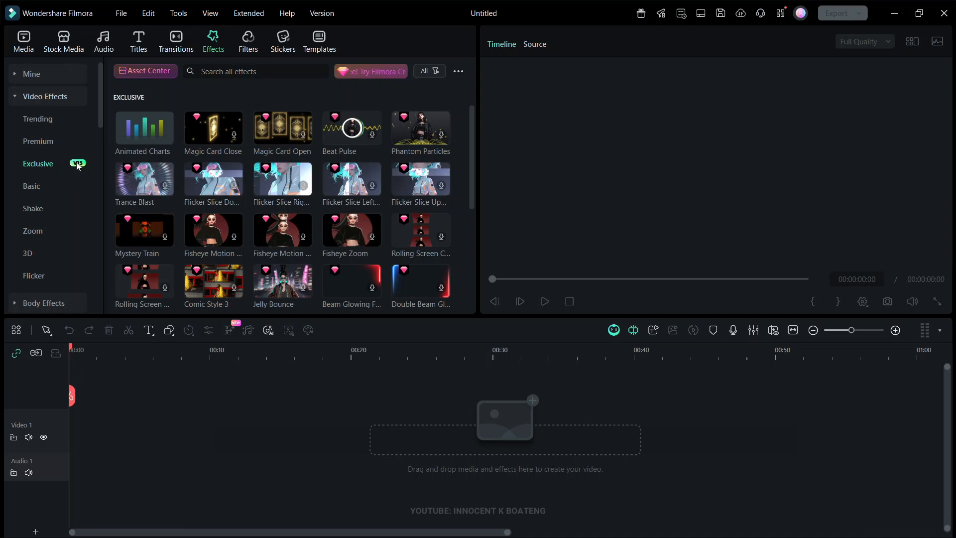
pyautogui.doubleClick(141, 132)
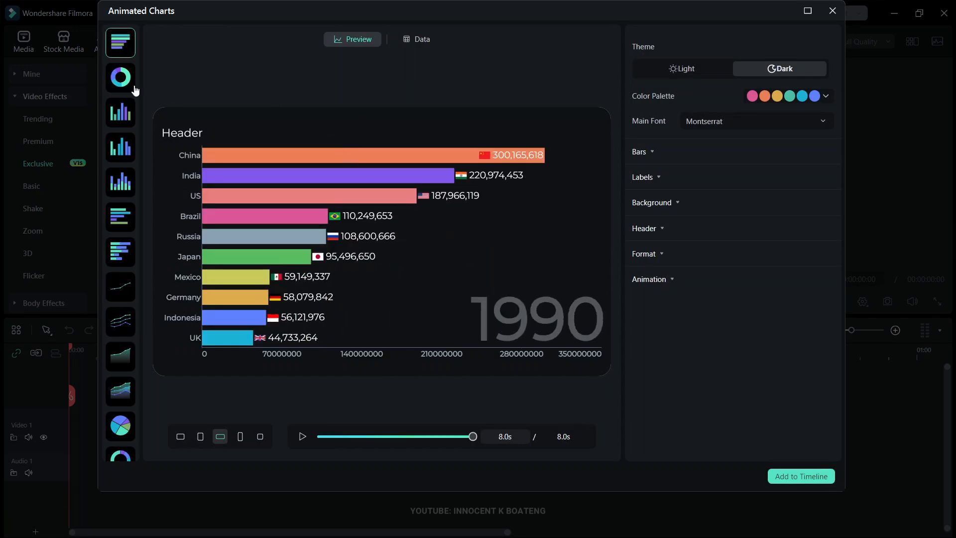
# - Preview the donut race, column, line and area chart types, and choose the Pie Chart
pyautogui.click(126, 79)
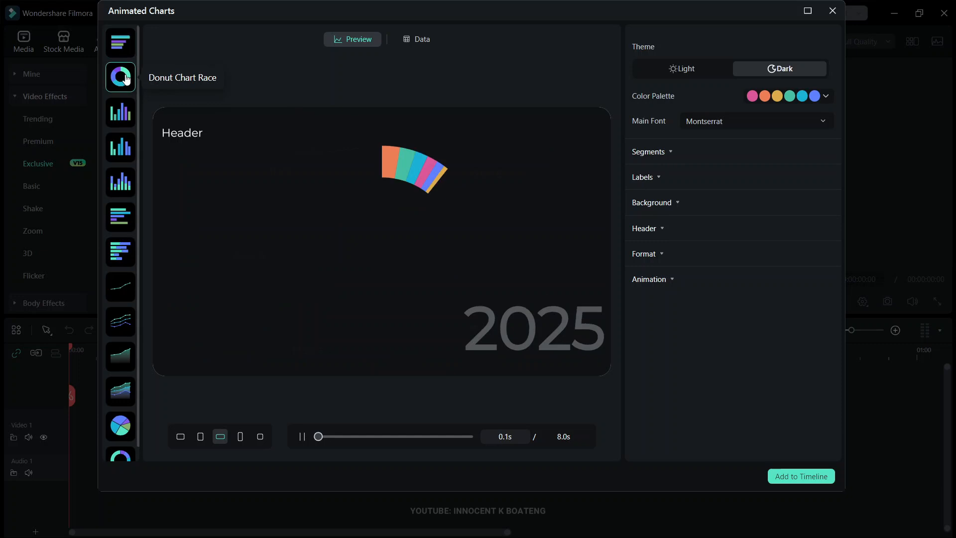
pyautogui.click(119, 107)
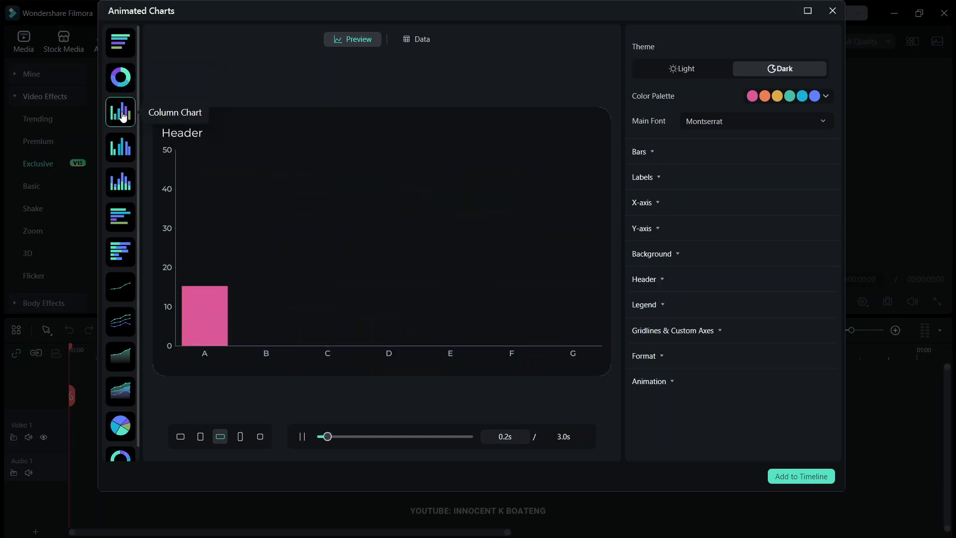
pyautogui.click(120, 146)
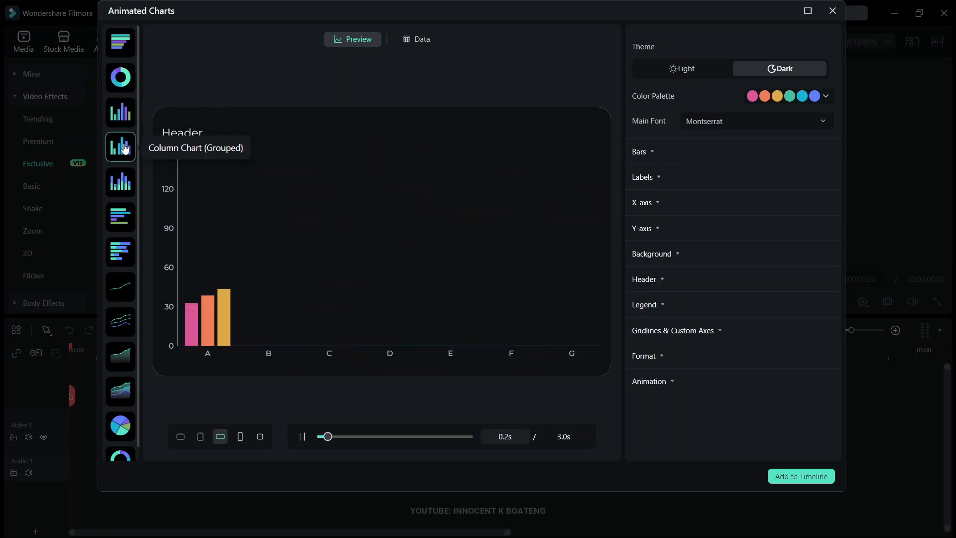
pyautogui.click(133, 184)
pyautogui.click(120, 286)
pyautogui.click(120, 356)
pyautogui.click(121, 77)
pyautogui.click(120, 147)
pyautogui.click(121, 426)
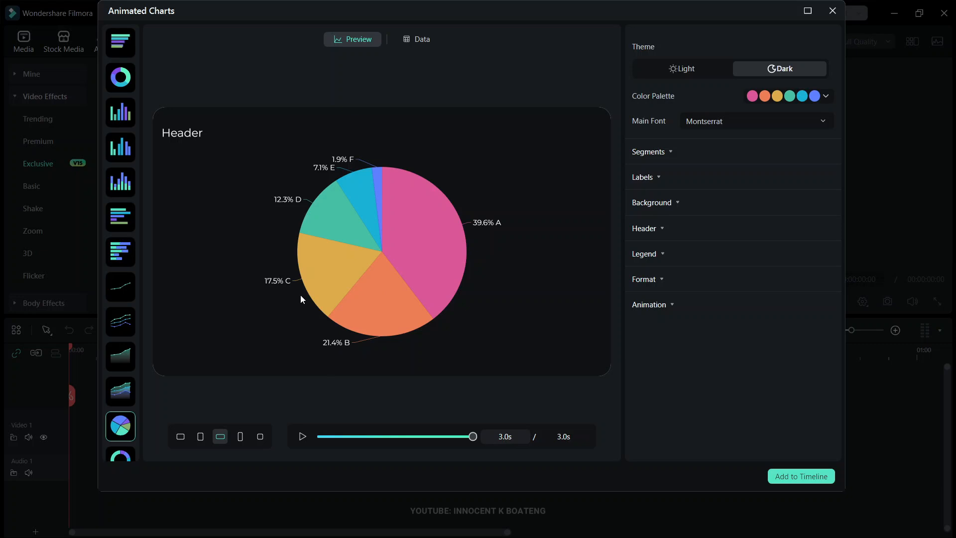
# - Try the other aspect ratios, including 3:2, 2:3 and 16:9, and set the pie chart to 1:1
pyautogui.click(181, 437)
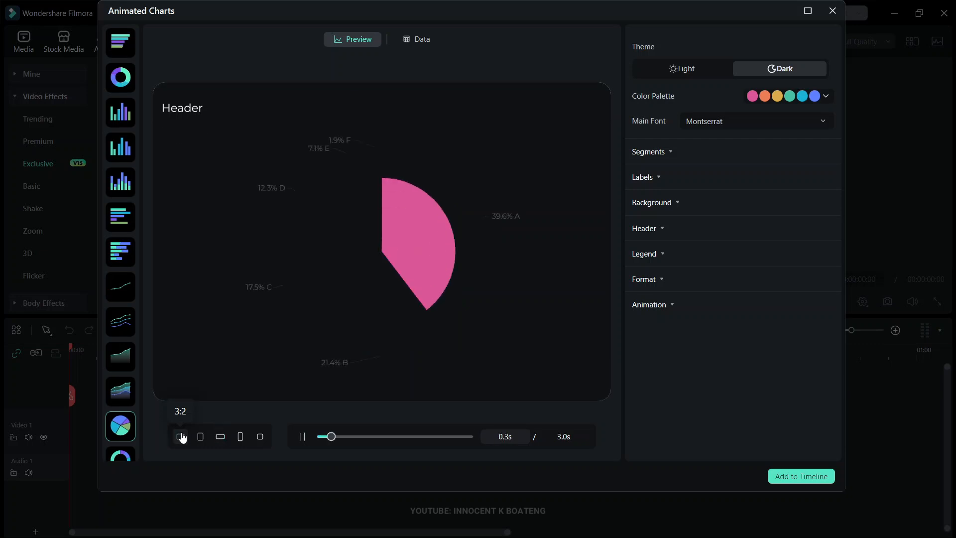
pyautogui.click(200, 438)
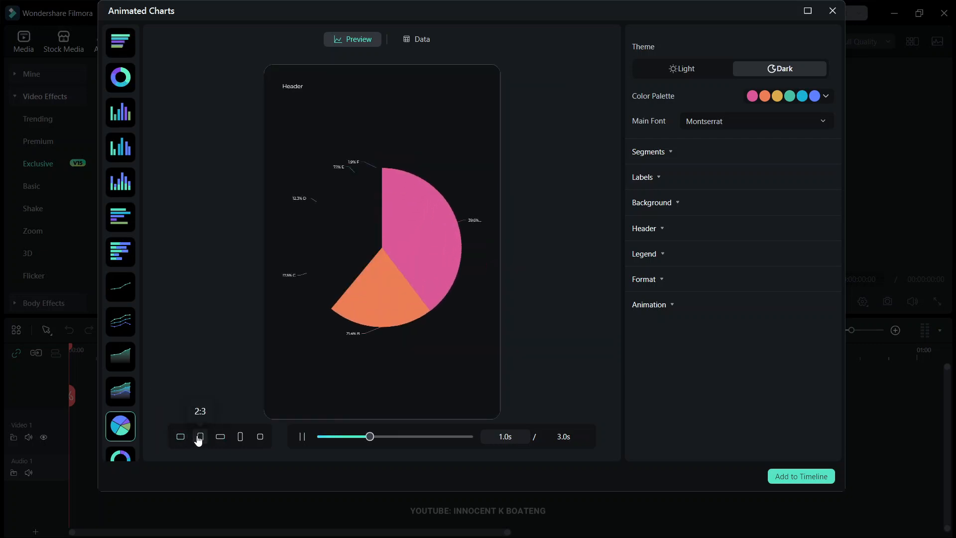
pyautogui.click(223, 441)
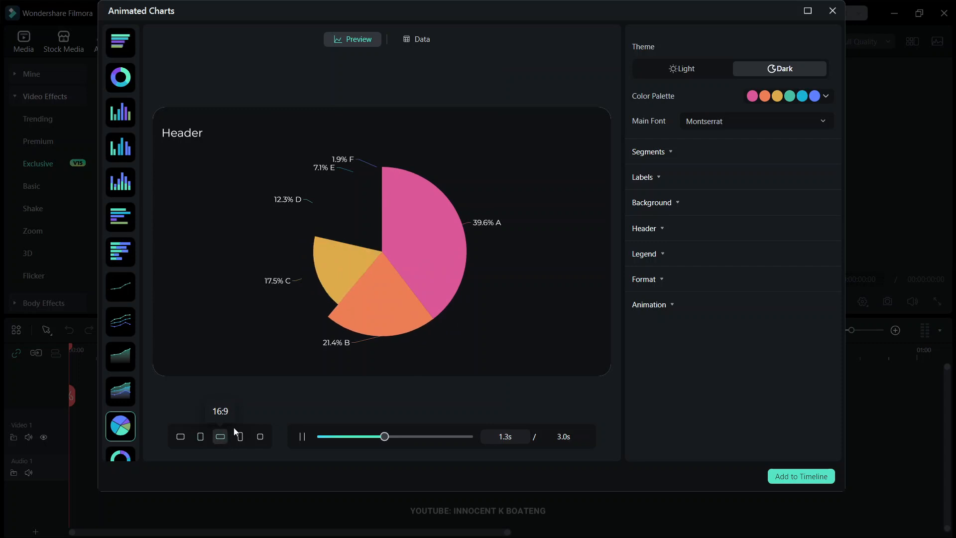
pyautogui.click(243, 441)
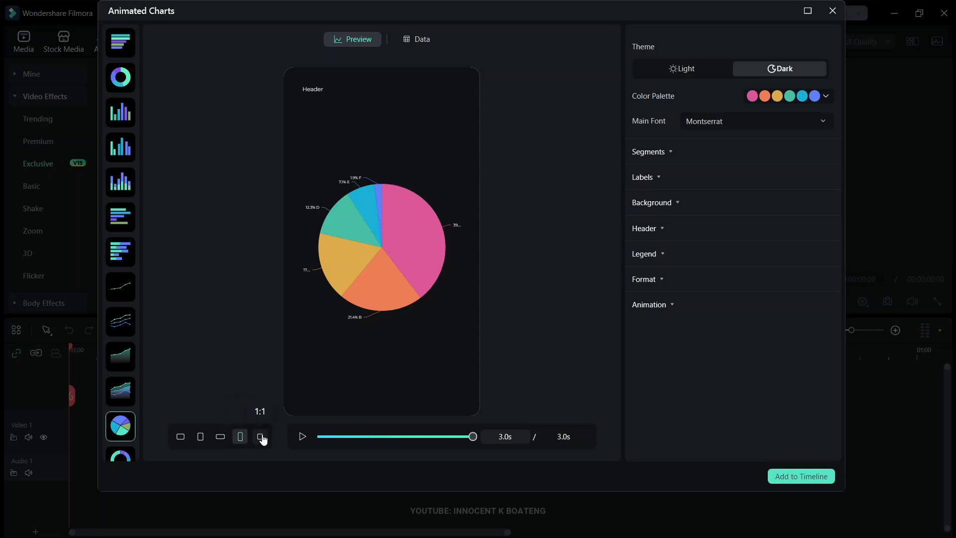
pyautogui.click(263, 438)
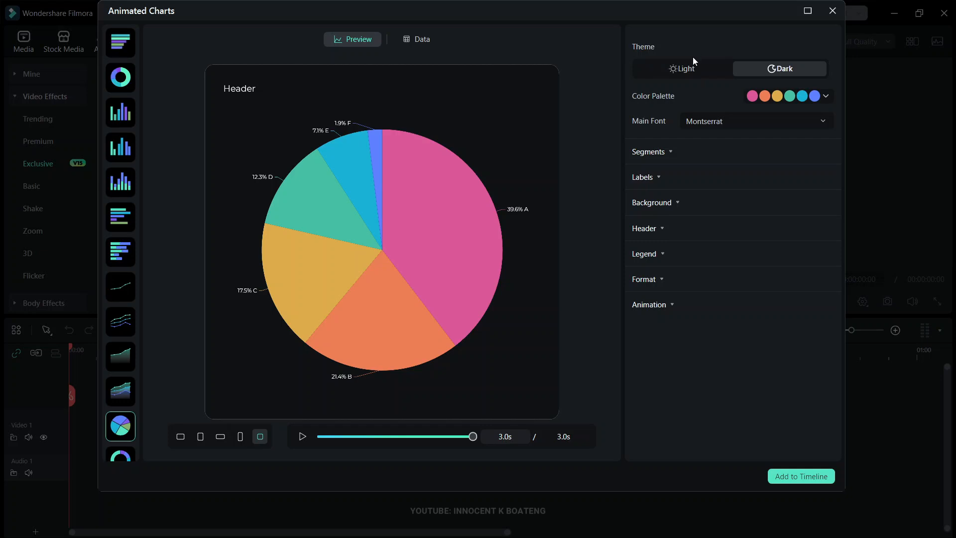
# - Try the Light theme on the pie chart and return to the Dark theme
pyautogui.click(700, 71)
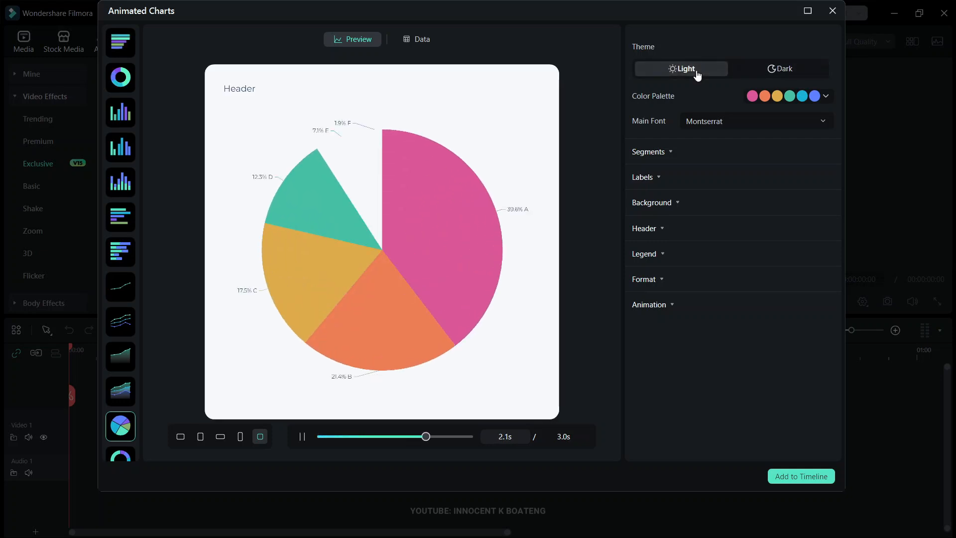
pyautogui.click(802, 65)
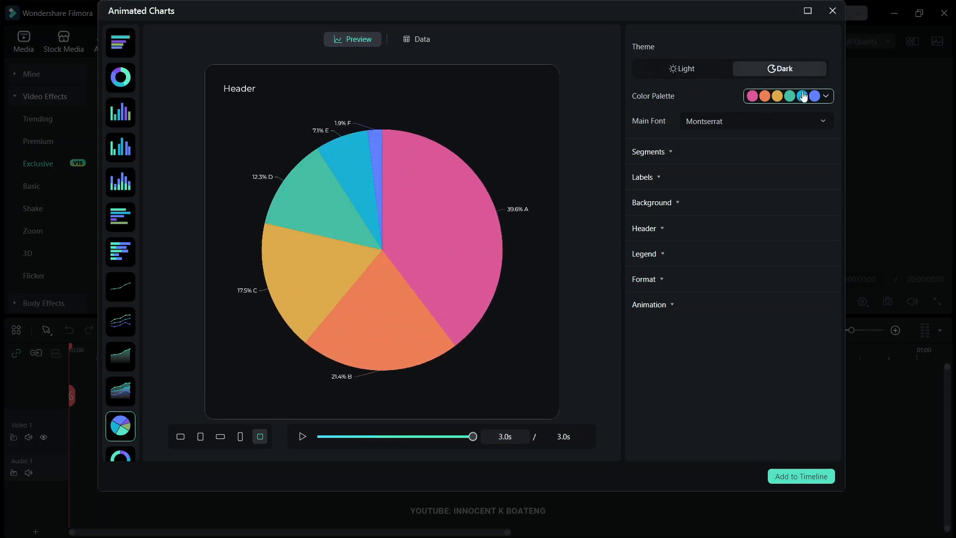
# - Try the teal-green and the navy-and-red color palettes on the pie chart, and restore the original pink-first palette
pyautogui.click(825, 99)
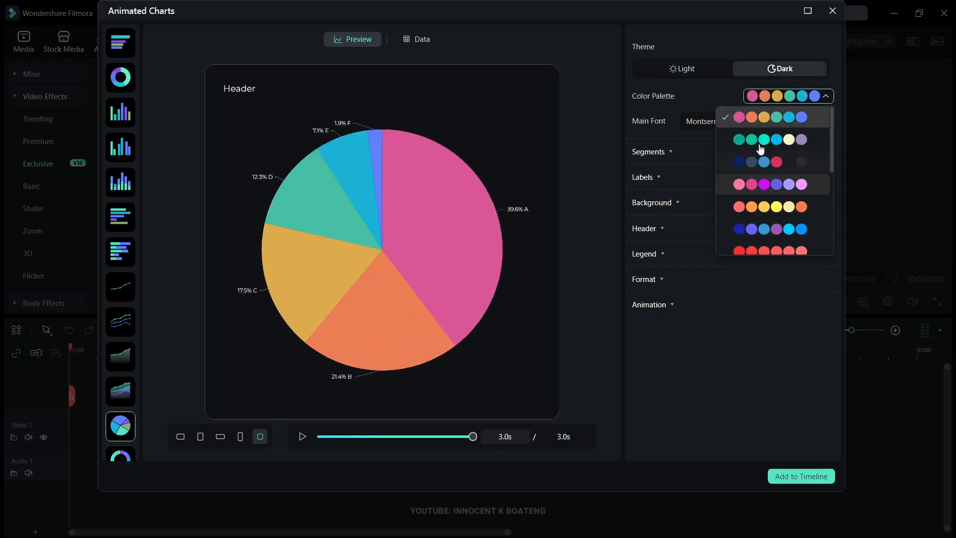
pyautogui.click(762, 138)
pyautogui.click(825, 96)
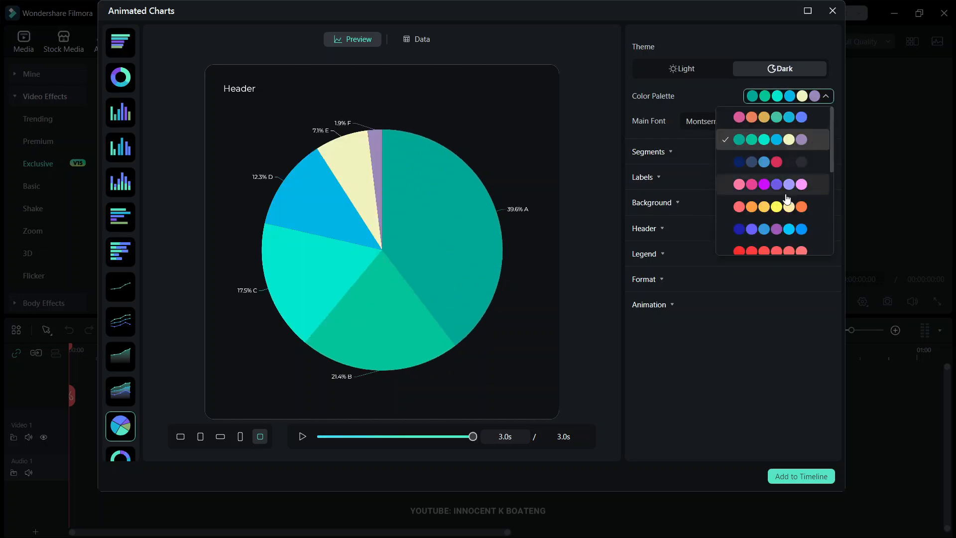
pyautogui.click(772, 162)
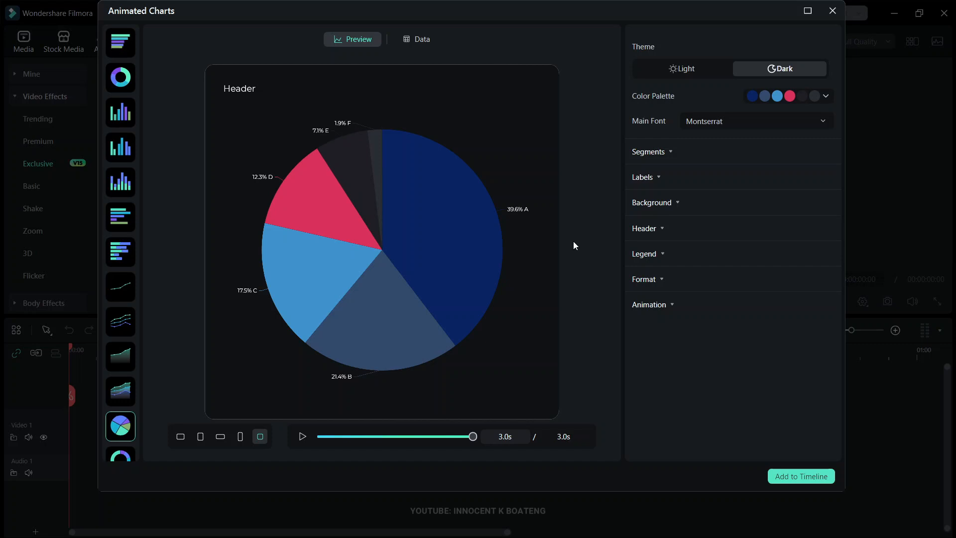
pyautogui.click(825, 96)
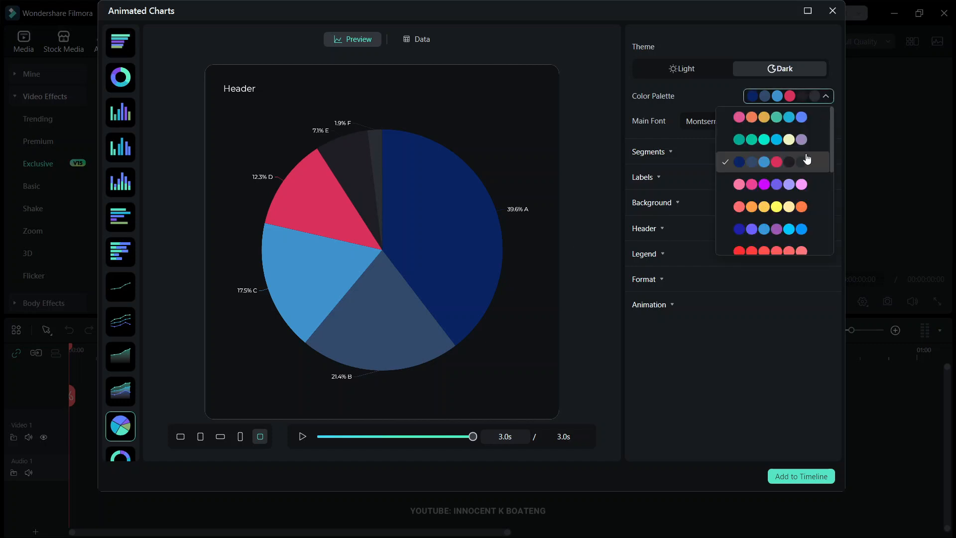
pyautogui.click(787, 134)
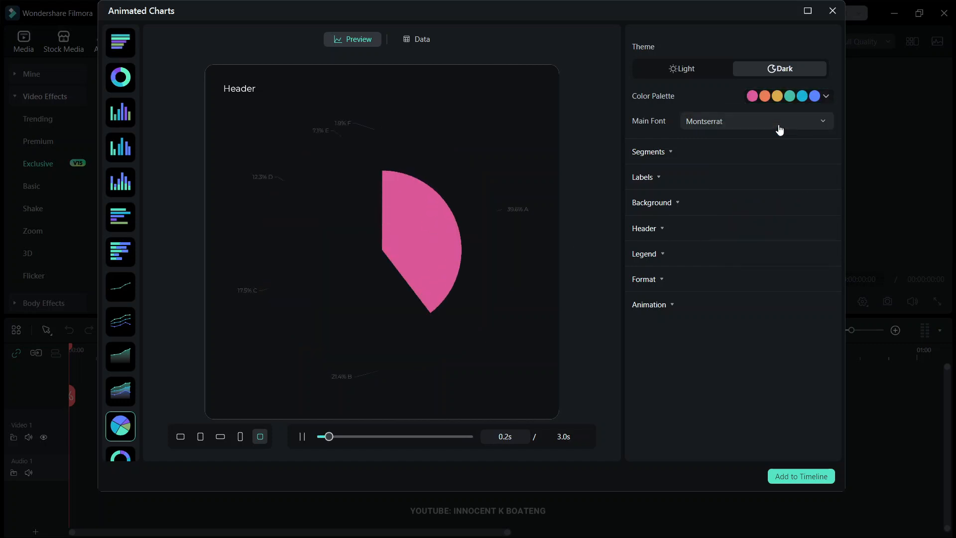
# - Set the pie chart's main font to Noto Sans
pyautogui.click(722, 121)
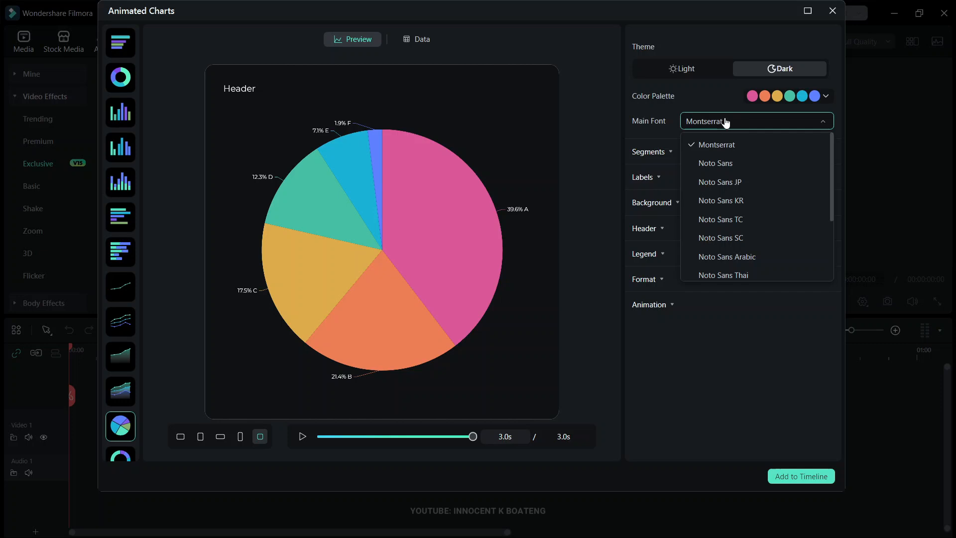
pyautogui.click(729, 164)
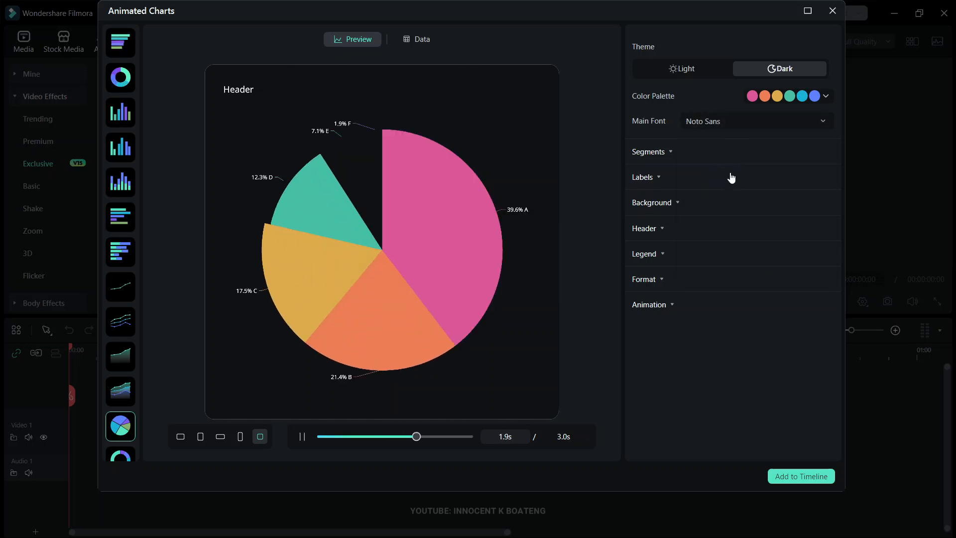
# - Try the Lato main font on the pie chart and set the main font to Montserrat
pyautogui.click(731, 123)
pyautogui.scroll(-2, 731, 163)
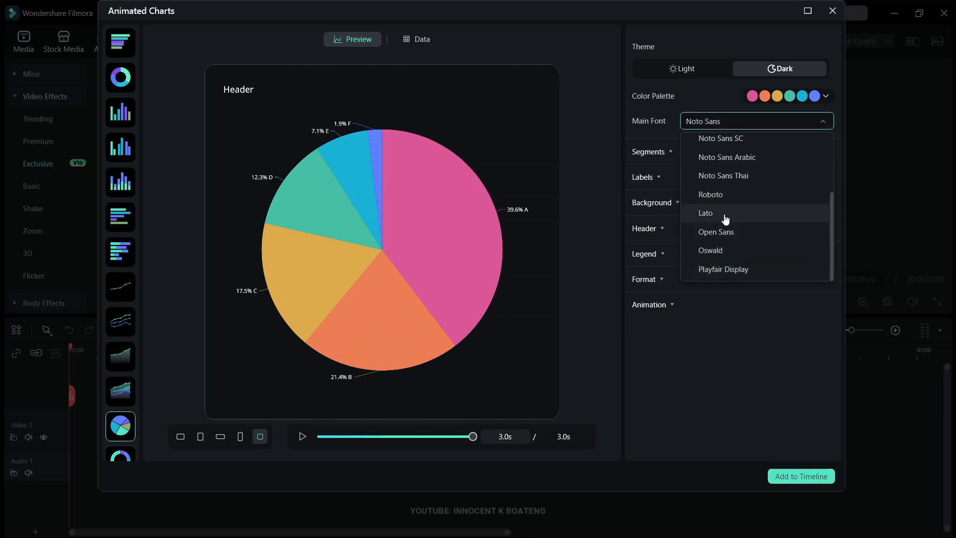
pyautogui.click(735, 212)
pyautogui.click(747, 121)
pyautogui.scroll(3, 737, 146)
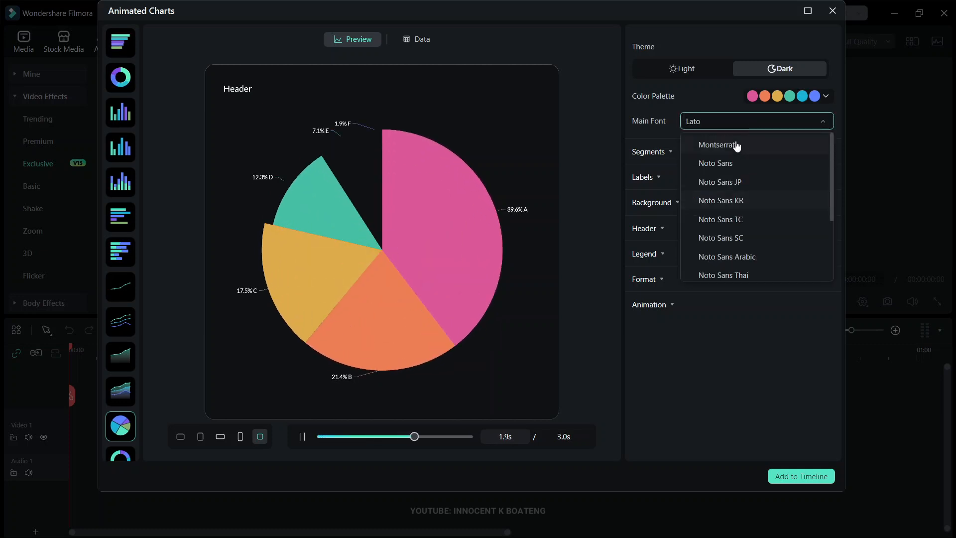
pyautogui.click(735, 147)
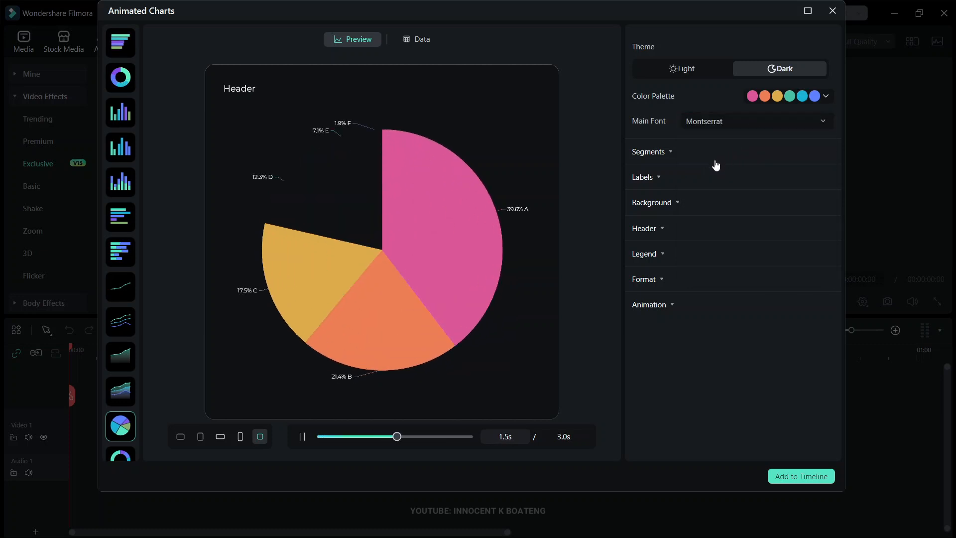
# - Change the fill color of segment A to orange #FF8000
pyautogui.click(668, 158)
pyautogui.scroll(-1, 732, 224)
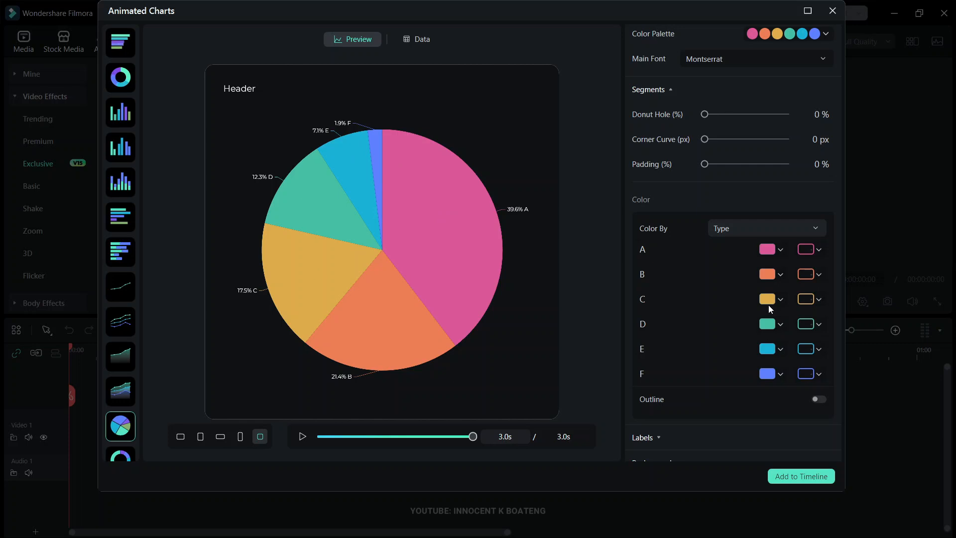
pyautogui.click(780, 254)
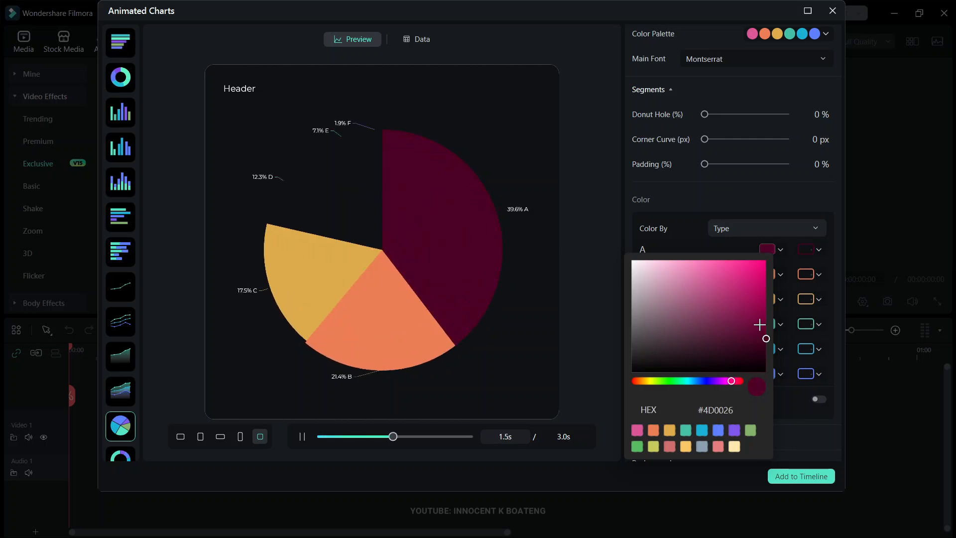
pyautogui.moveTo(653, 385); pyautogui.dragTo(644, 381)
pyautogui.moveTo(766, 339); pyautogui.dragTo(777, 257)
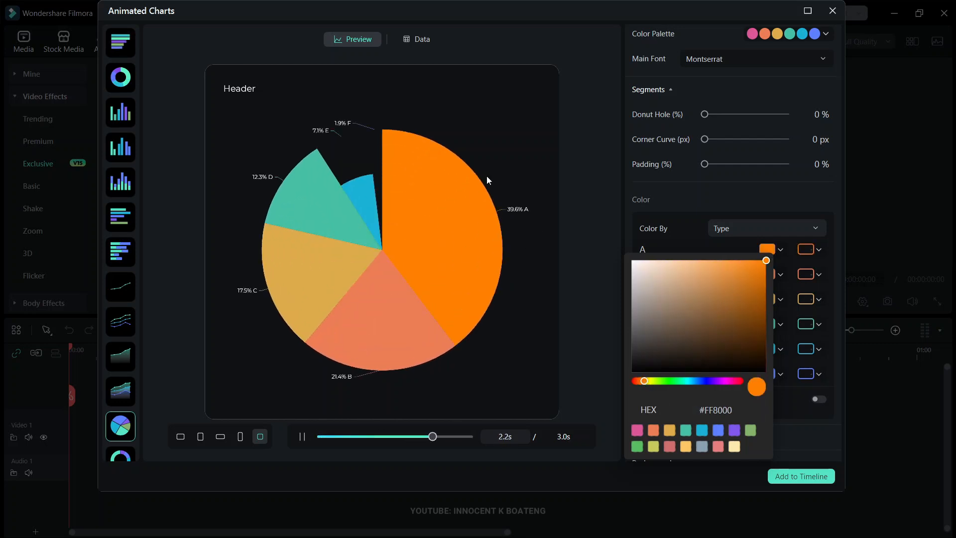
pyautogui.click(714, 246)
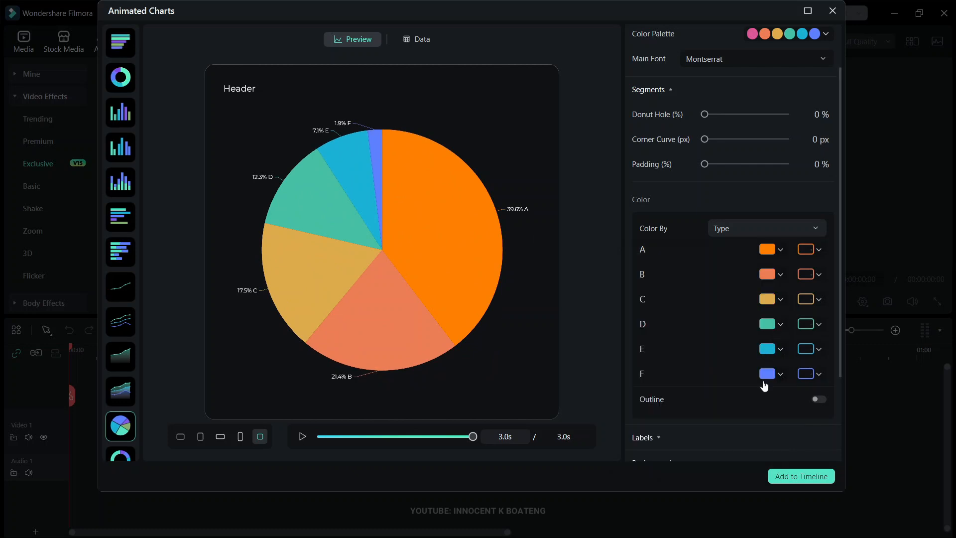
# - Give segment A a red outline with the color #FF3305
pyautogui.click(806, 249)
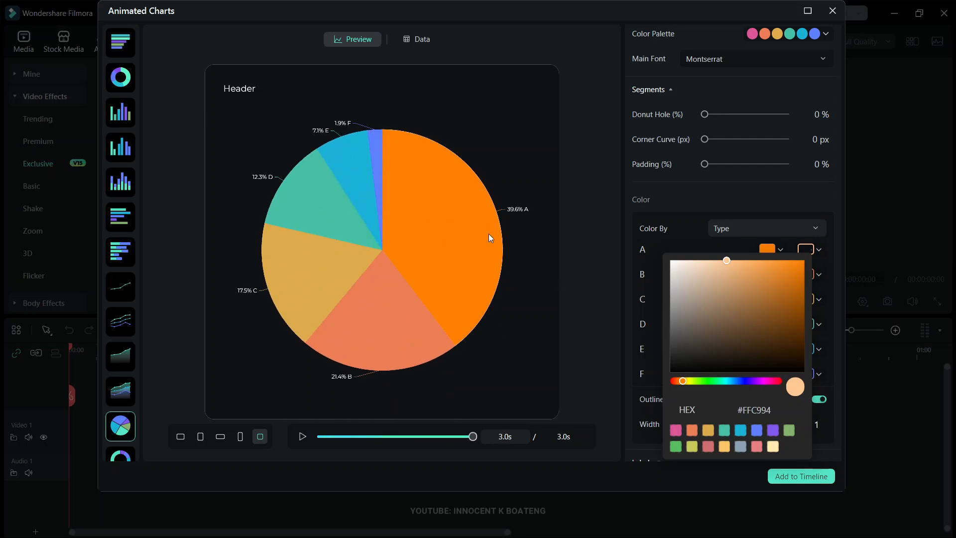
pyautogui.click(678, 384)
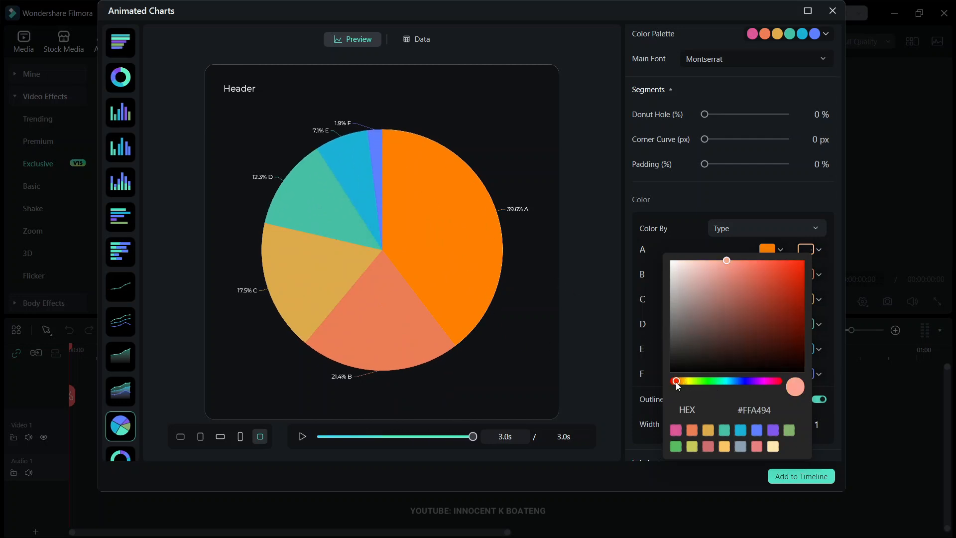
pyautogui.click(801, 262)
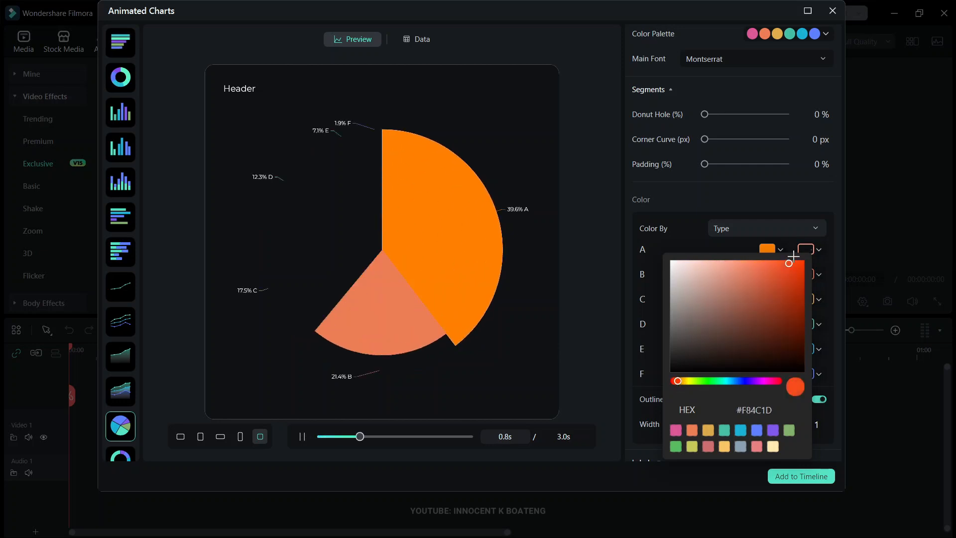
pyautogui.moveTo(678, 384); pyautogui.dragTo(681, 384)
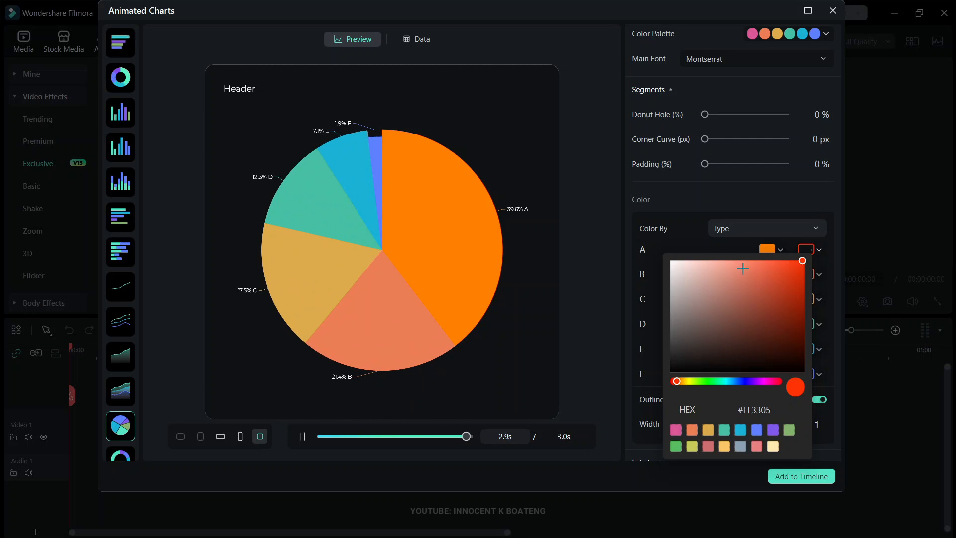
pyautogui.click(695, 226)
# - Set the donut hole of the pie chart's segments to 18%
pyautogui.scroll(-3, 751, 371)
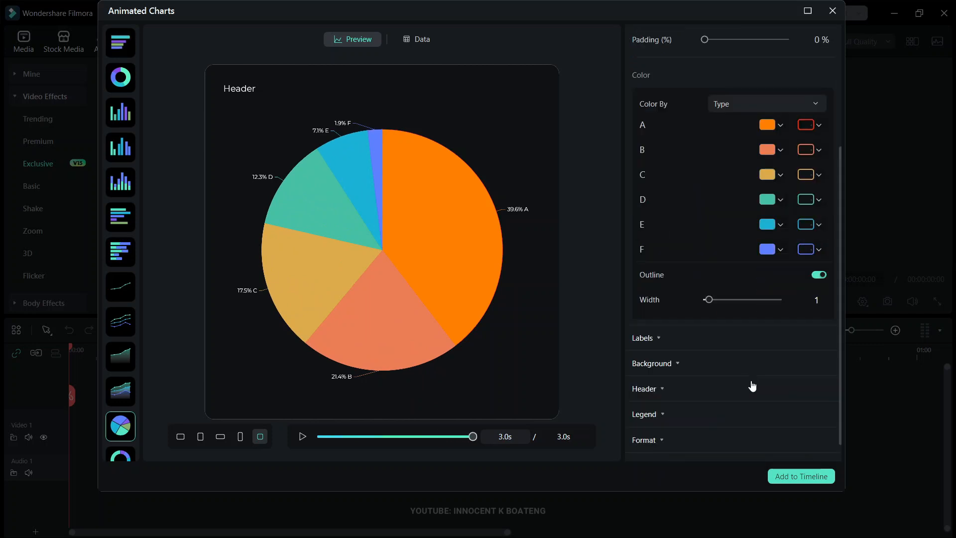
pyautogui.scroll(3, 752, 386)
pyautogui.moveTo(706, 116); pyautogui.dragTo(720, 116)
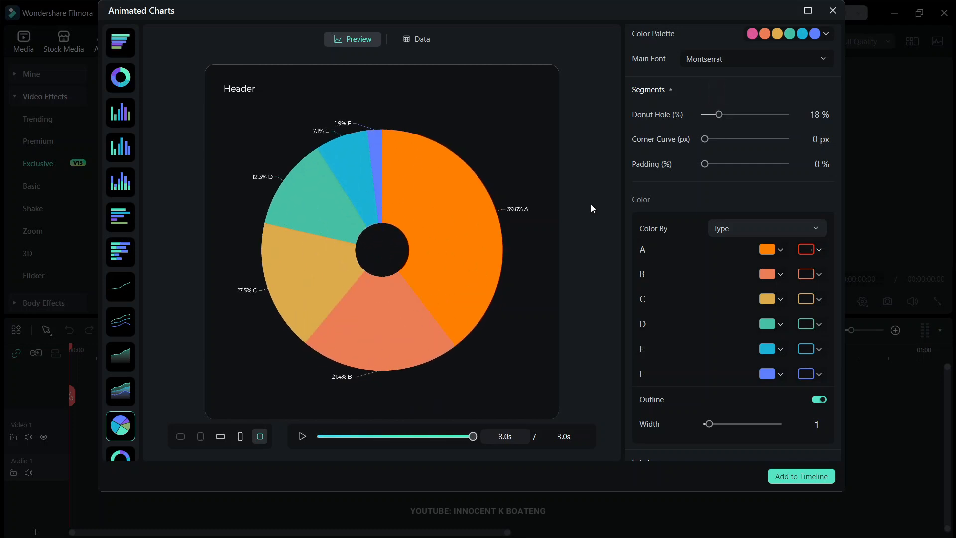
# - Try a 118 px corner curve on the pie segments and reset it to 0 px
pyautogui.moveTo(705, 140); pyautogui.dragTo(752, 142)
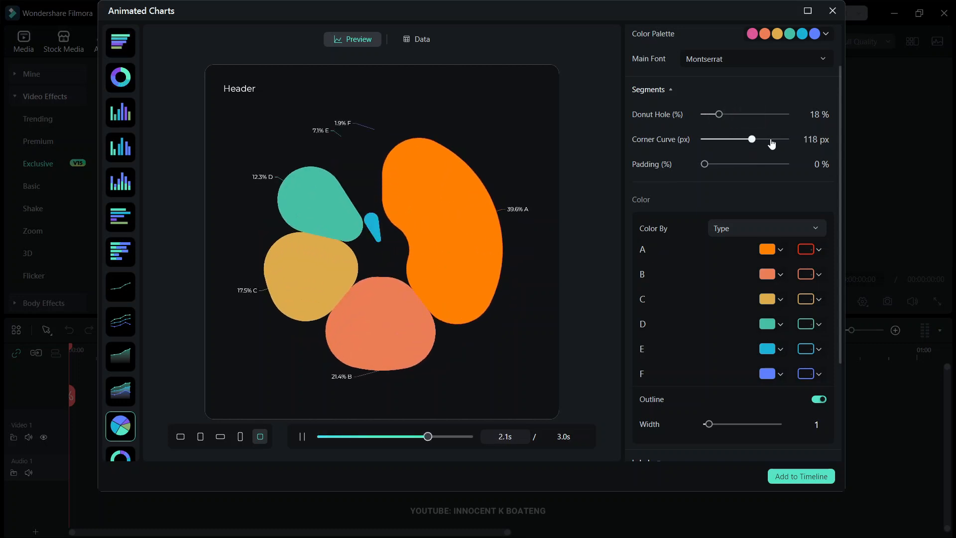
pyautogui.moveTo(700, 140); pyautogui.dragTo(698, 140)
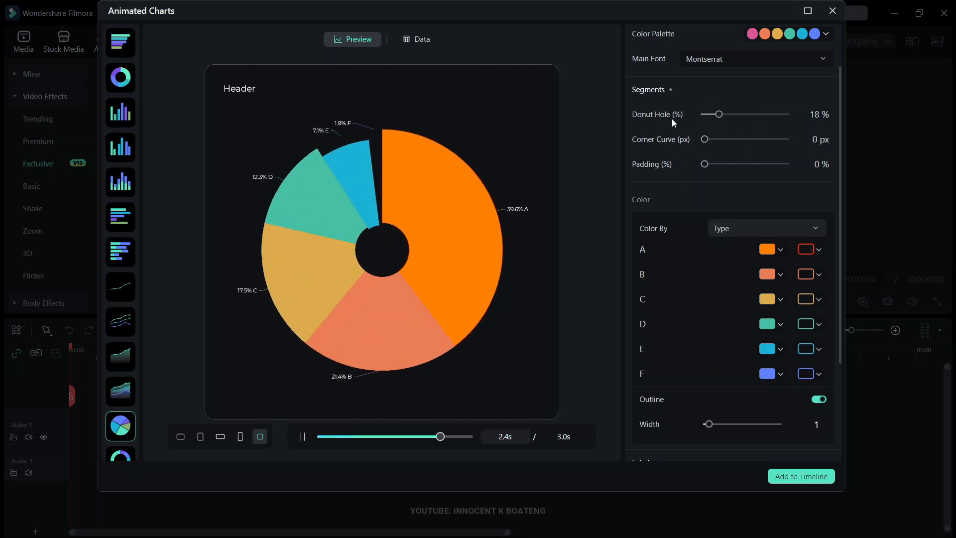
pyautogui.click(672, 91)
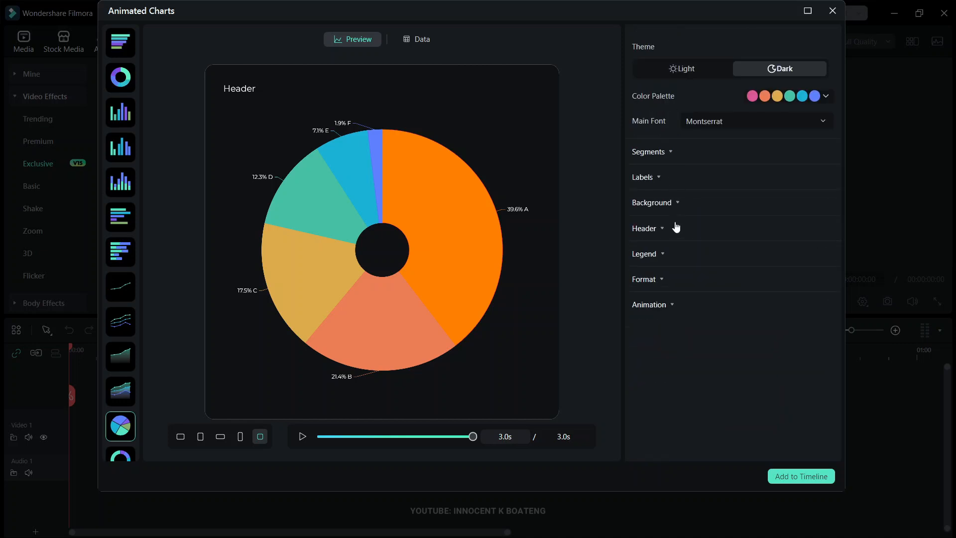
# - Try the Middle position for the data point labels and return them to Outside
pyautogui.click(660, 180)
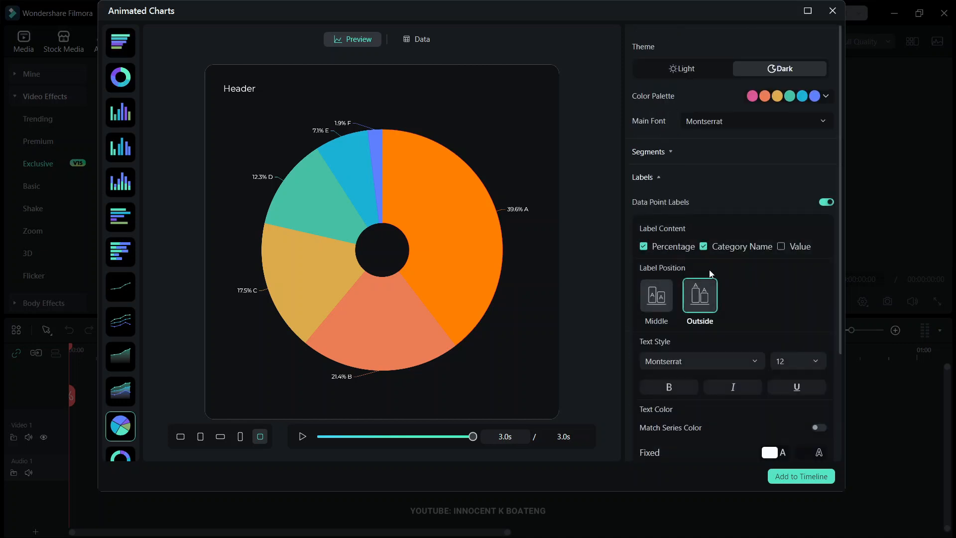
pyautogui.scroll(-2, 780, 297)
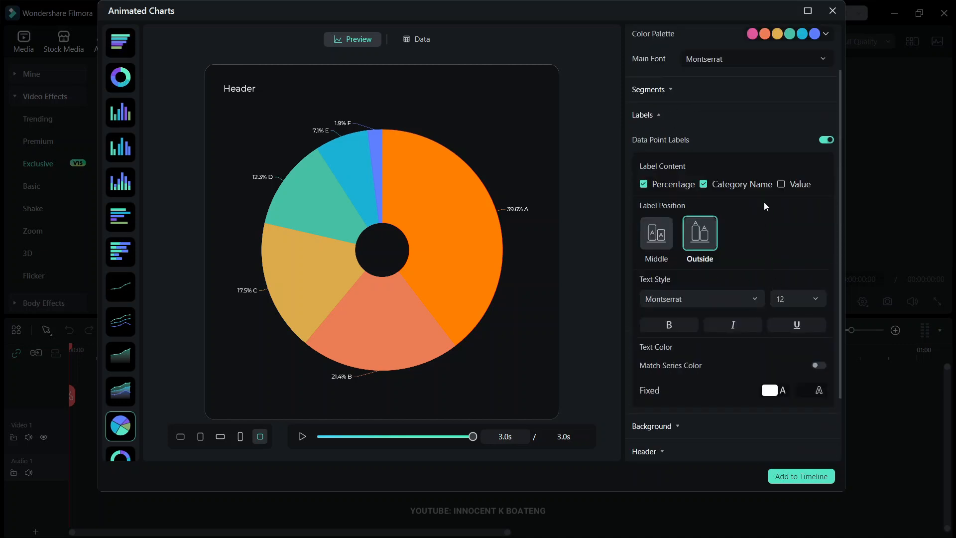
pyautogui.click(657, 242)
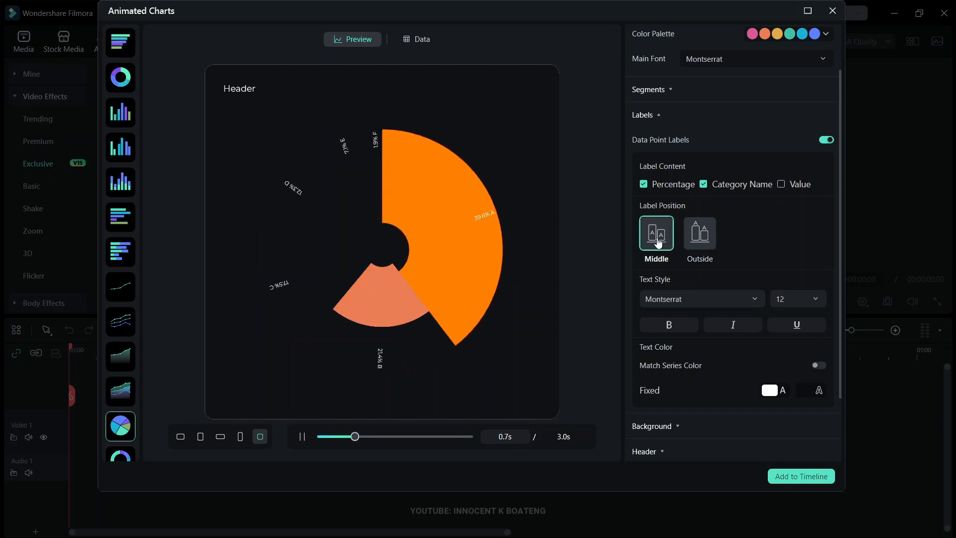
pyautogui.click(696, 242)
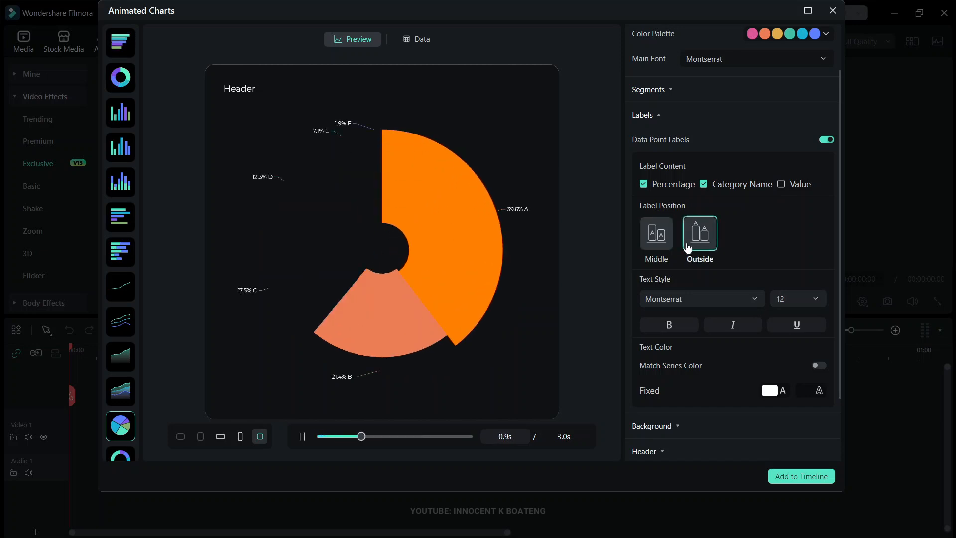
pyautogui.click(656, 239)
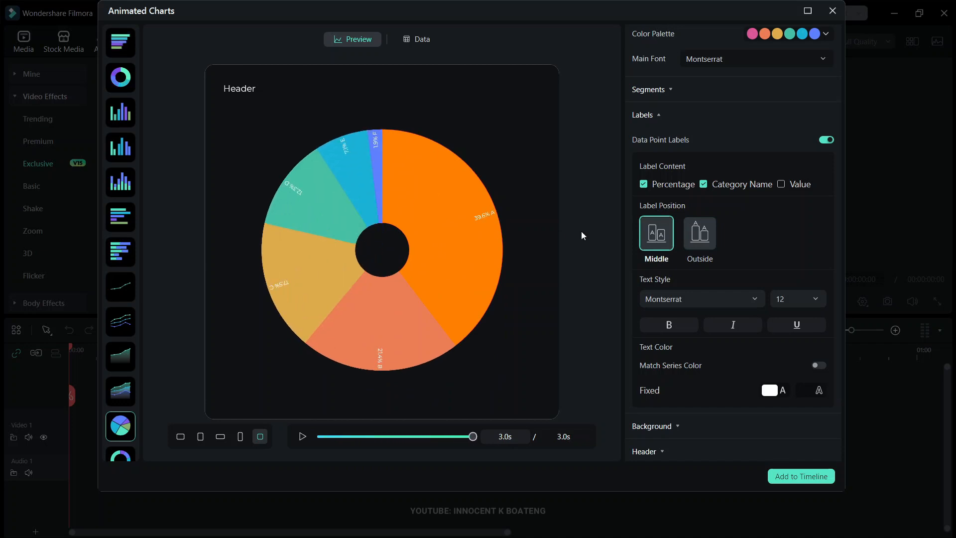
pyautogui.click(693, 249)
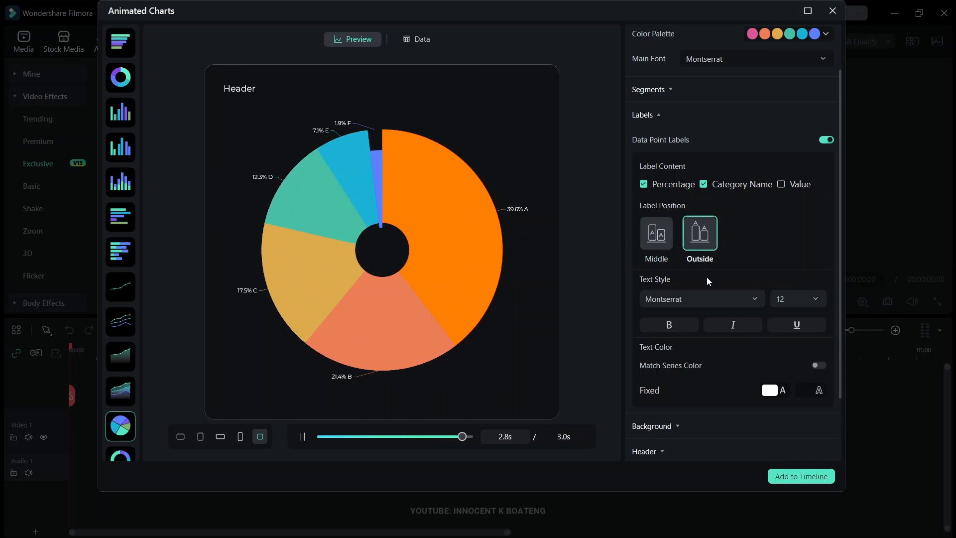
# - Set the text size of the data point labels to 14
pyautogui.click(713, 299)
pyautogui.click(715, 299)
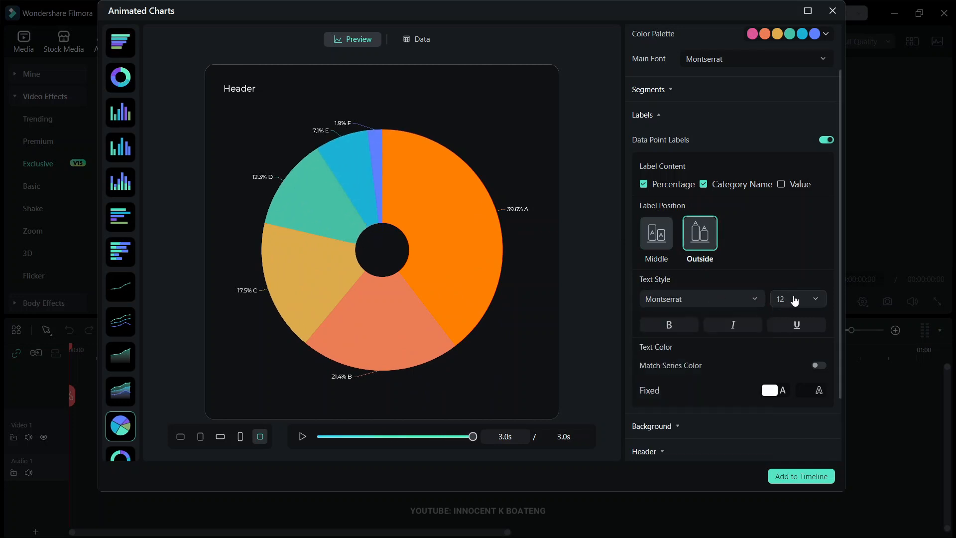
pyautogui.click(795, 301)
pyautogui.click(793, 341)
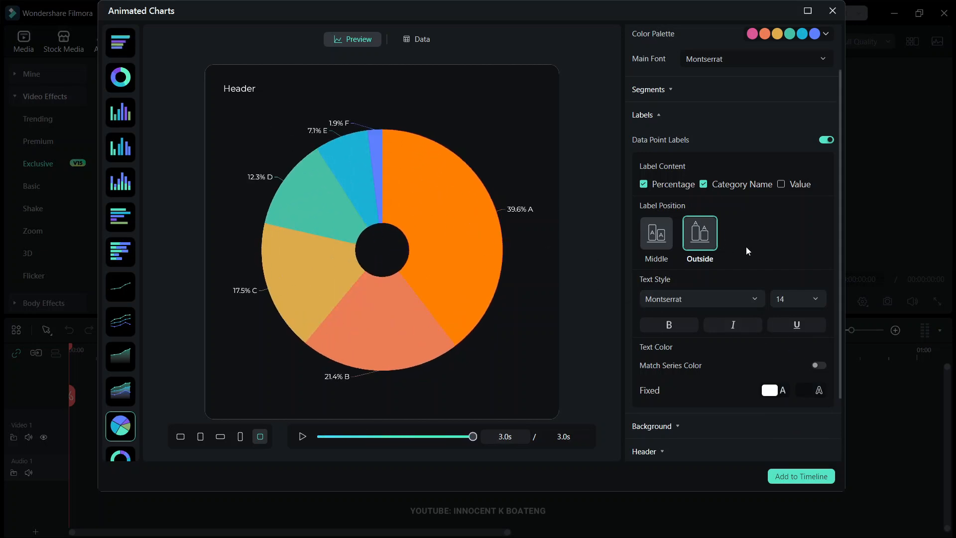
pyautogui.scroll(-2, 727, 279)
pyautogui.scroll(3, 669, 289)
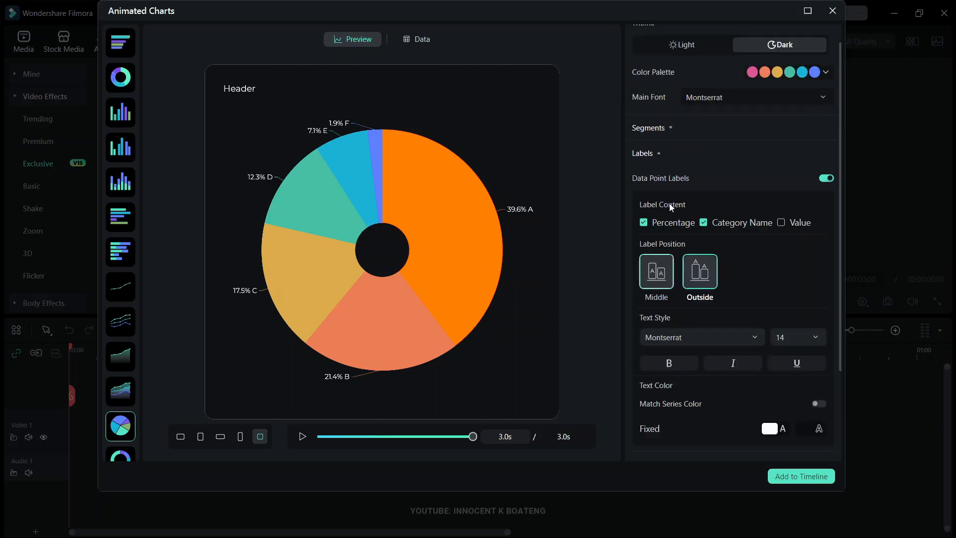
pyautogui.click(653, 158)
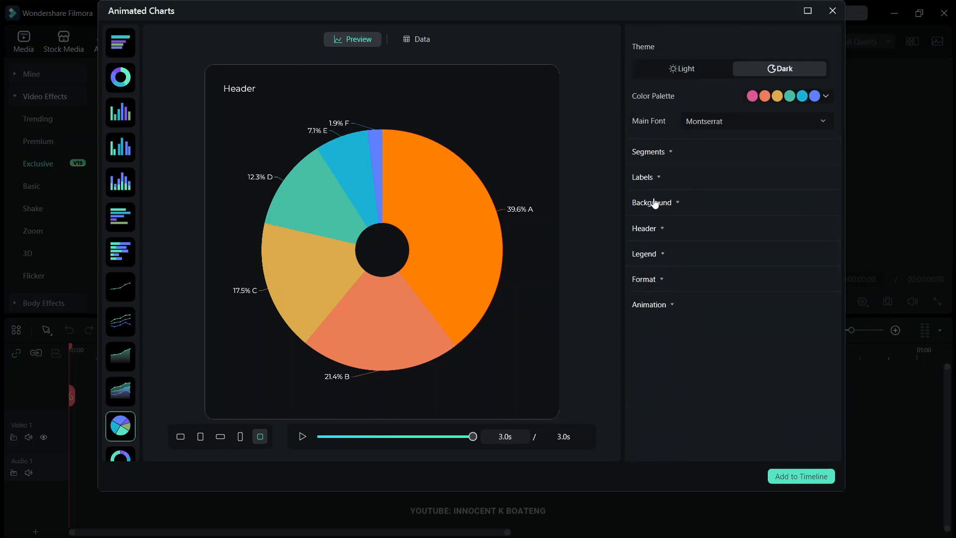
# - Try blue and red canvas backgrounds, and set the canvas color to near-black red #110101 at 100% opacity
pyautogui.click(655, 203)
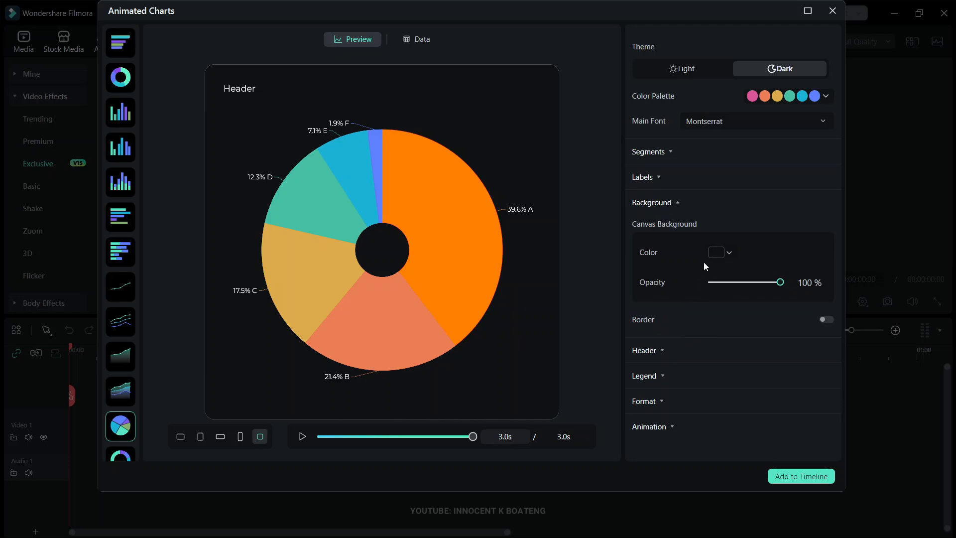
pyautogui.click(717, 252)
pyautogui.click(780, 291)
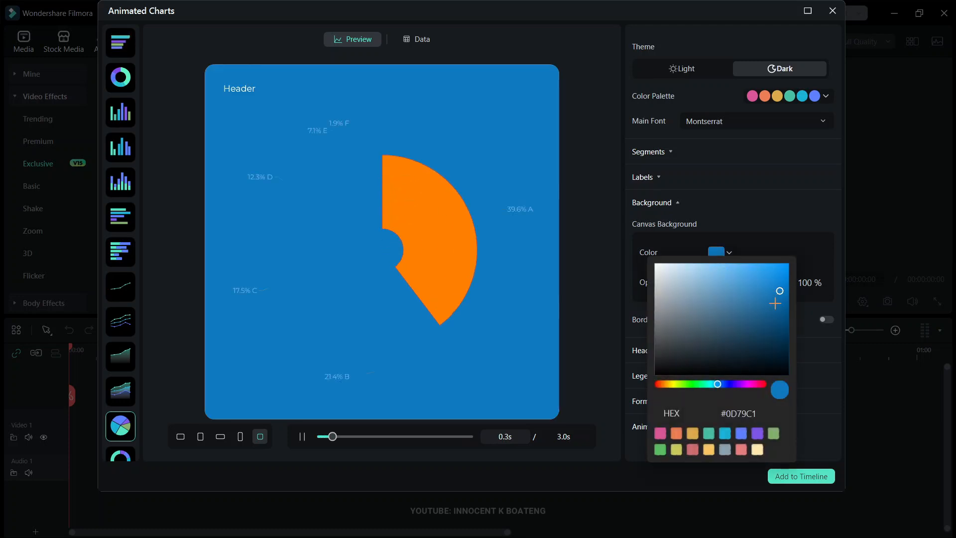
pyautogui.click(661, 384)
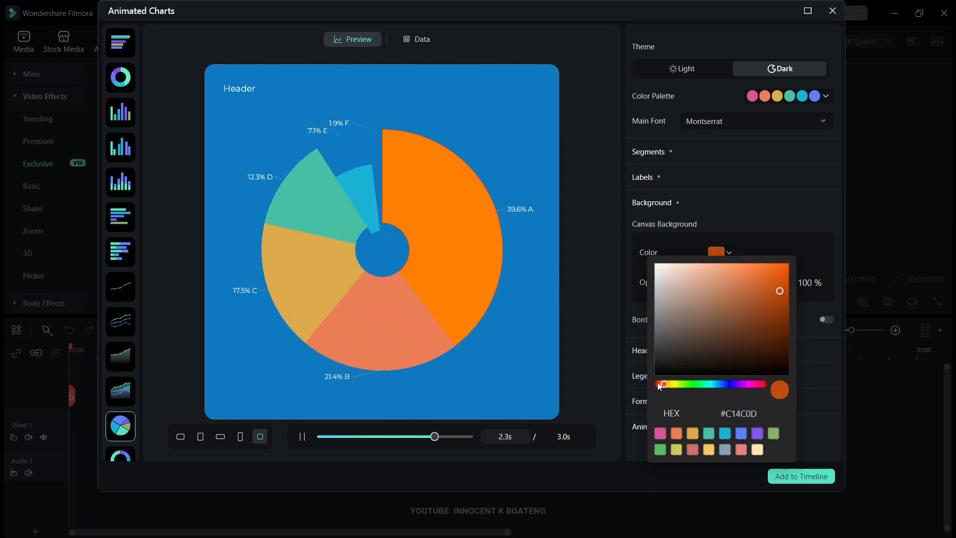
pyautogui.click(659, 385)
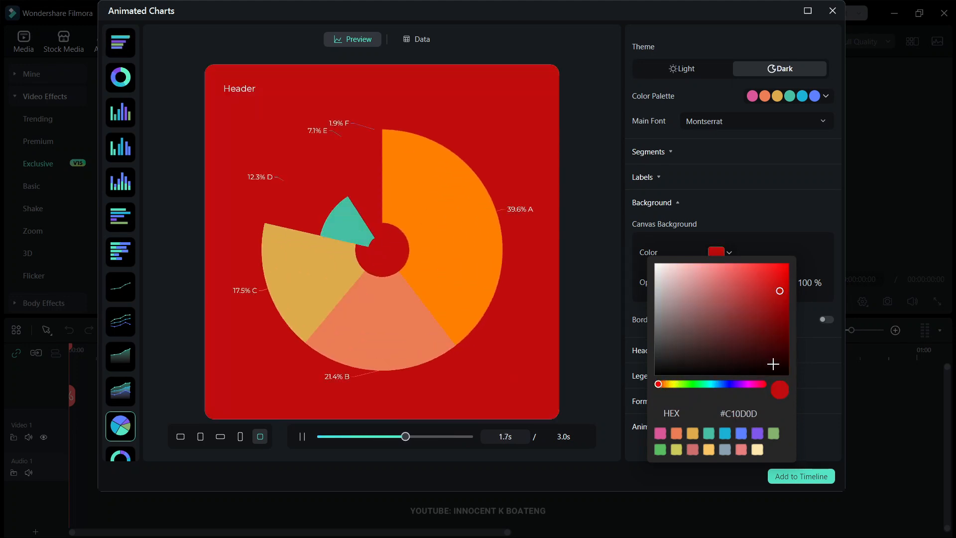
pyautogui.click(780, 367)
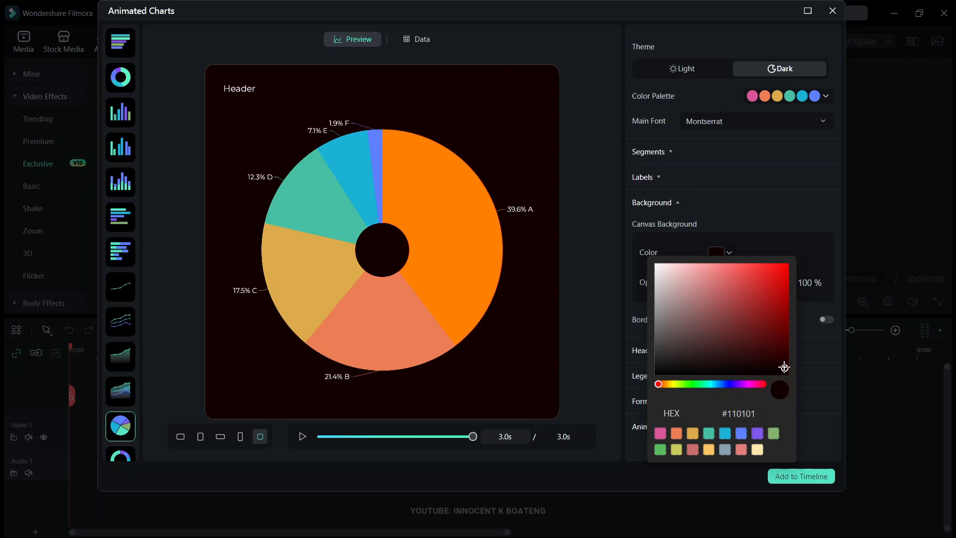
pyautogui.click(789, 215)
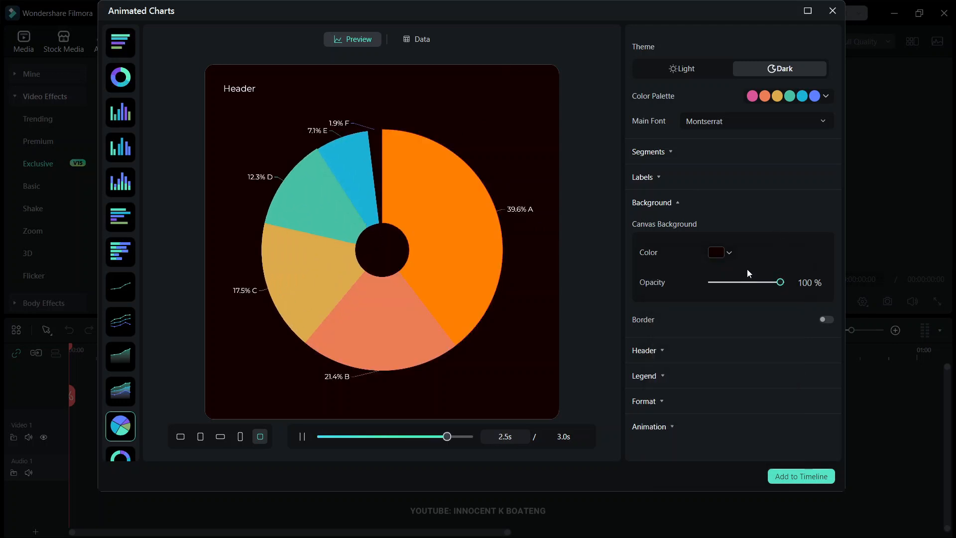
pyautogui.moveTo(780, 282)
pyautogui.mouseDown()
pyautogui.moveTo(752, 292)
pyautogui.moveTo(659, 291)
pyautogui.moveTo(796, 286)
pyautogui.moveTo(750, 287)
pyautogui.moveTo(797, 284)
pyautogui.moveTo(782, 274)
pyautogui.mouseUp()
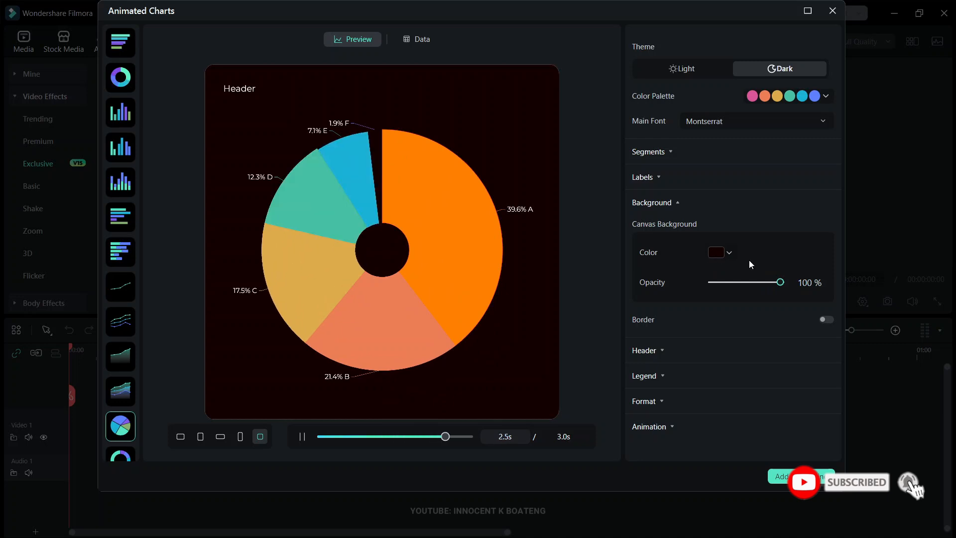
pyautogui.click(678, 204)
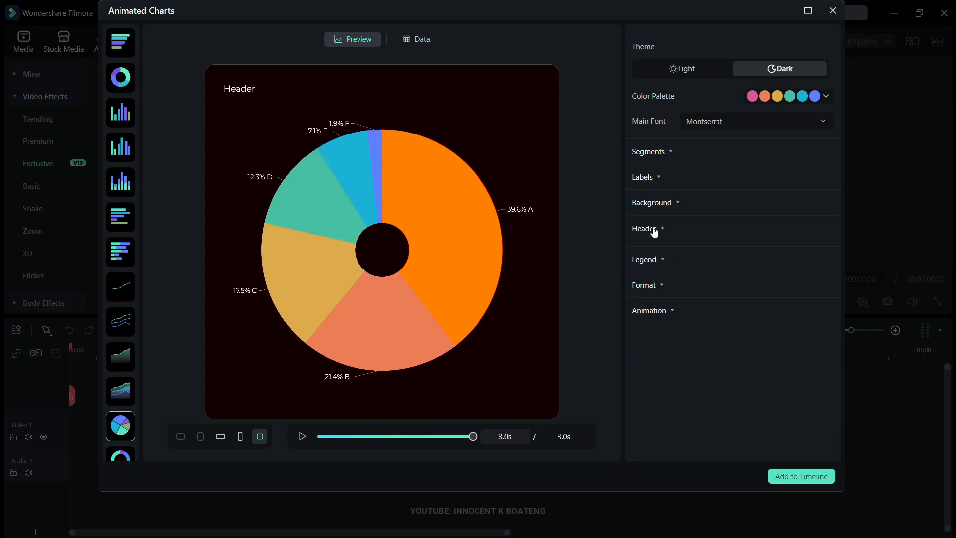
# - Replace the chart's header text with "RETENTION RATE STATISTICS"
pyautogui.click(654, 230)
pyautogui.moveTo(709, 322); pyautogui.dragTo(629, 383)
pyautogui.press('BackSpace')
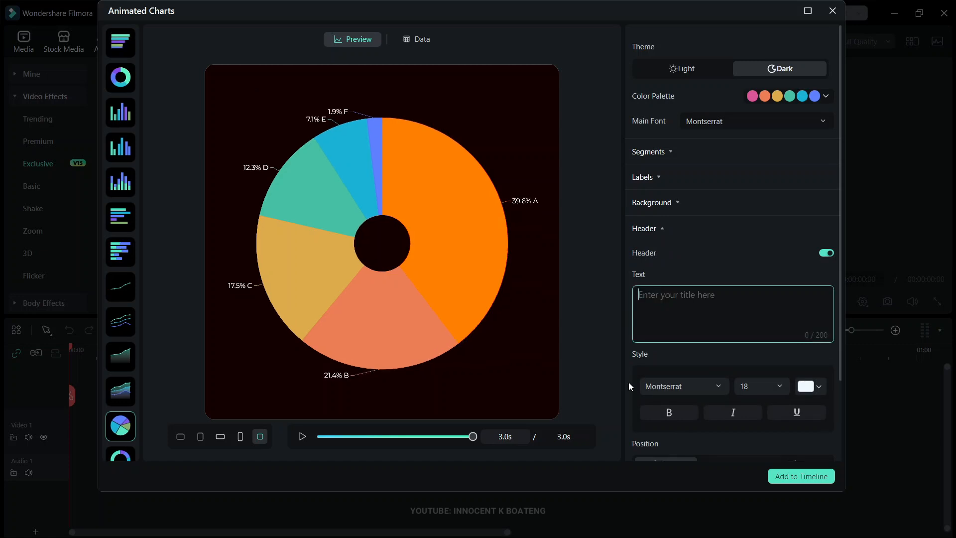
pyautogui.write('RETEN')
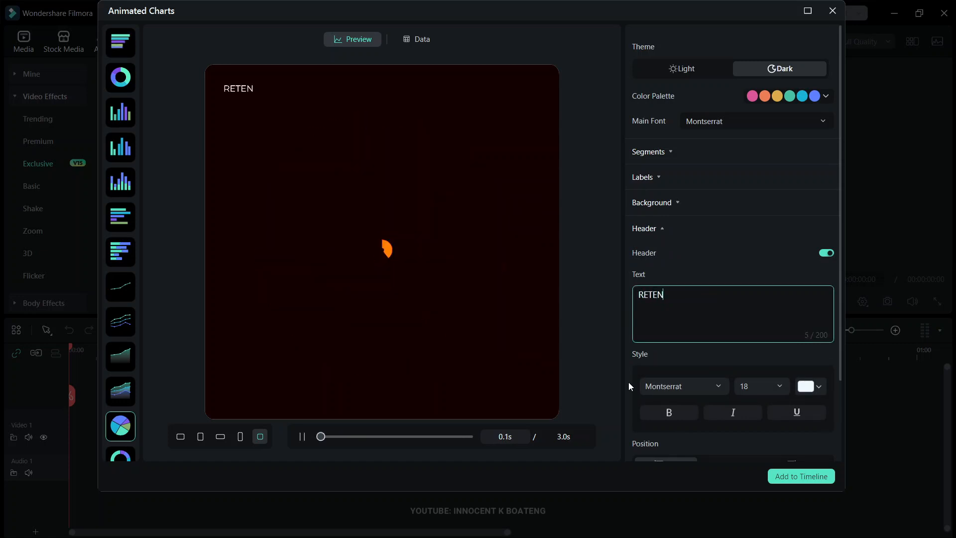
pyautogui.write('TION RATE STATISTICS')
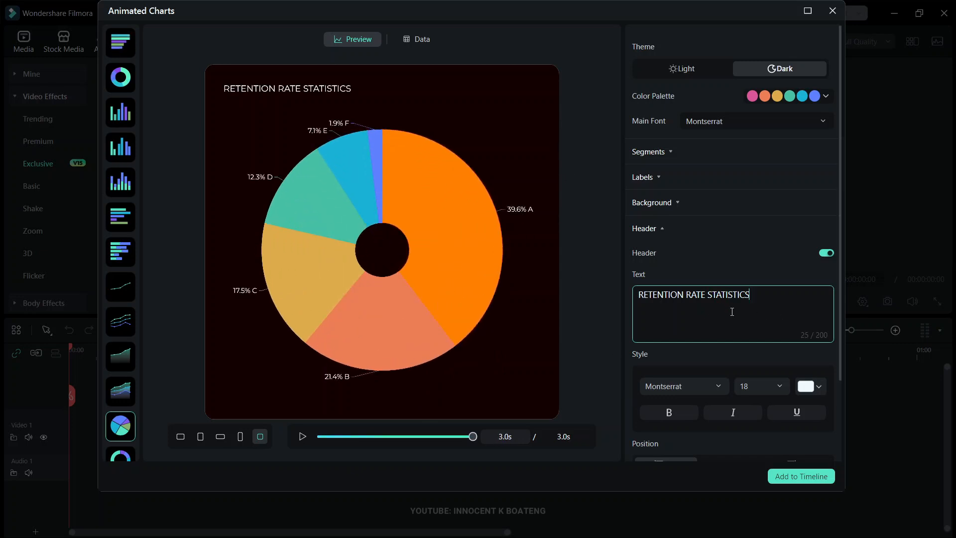
# - Make the chart's header text bold
pyautogui.scroll(-2, 728, 338)
pyautogui.click(711, 291)
pyautogui.click(708, 305)
pyautogui.click(686, 307)
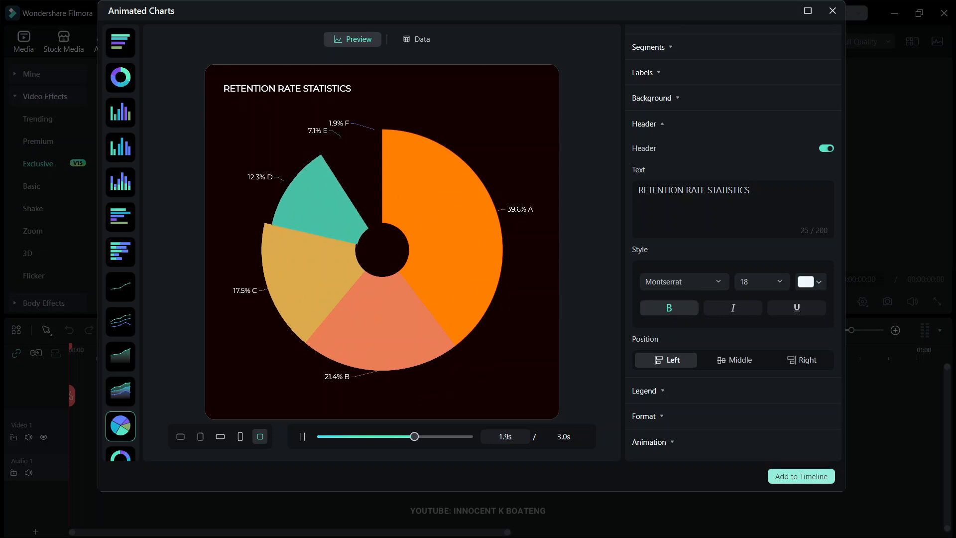
# - Try the Right and Left positions for the header and set its position to Middle
pyautogui.click(733, 361)
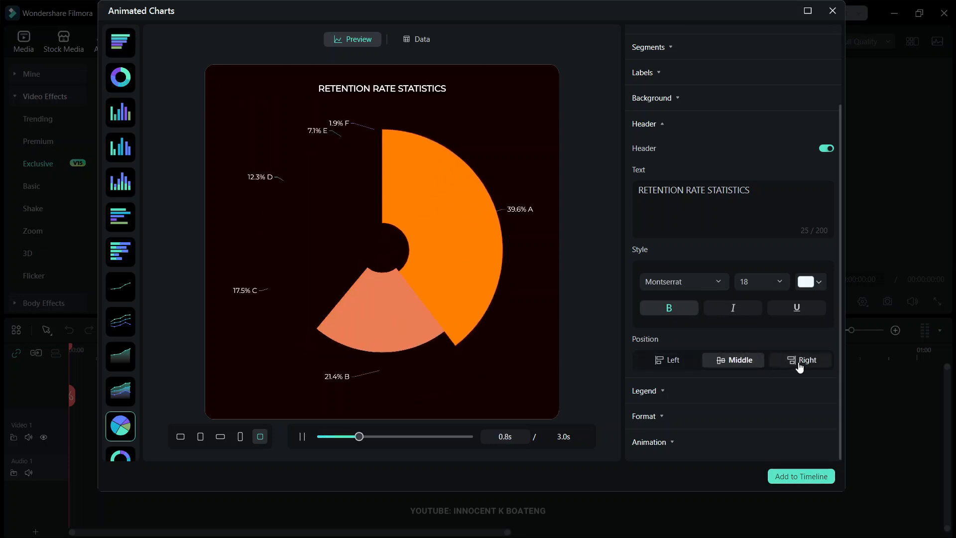
pyautogui.click(802, 367)
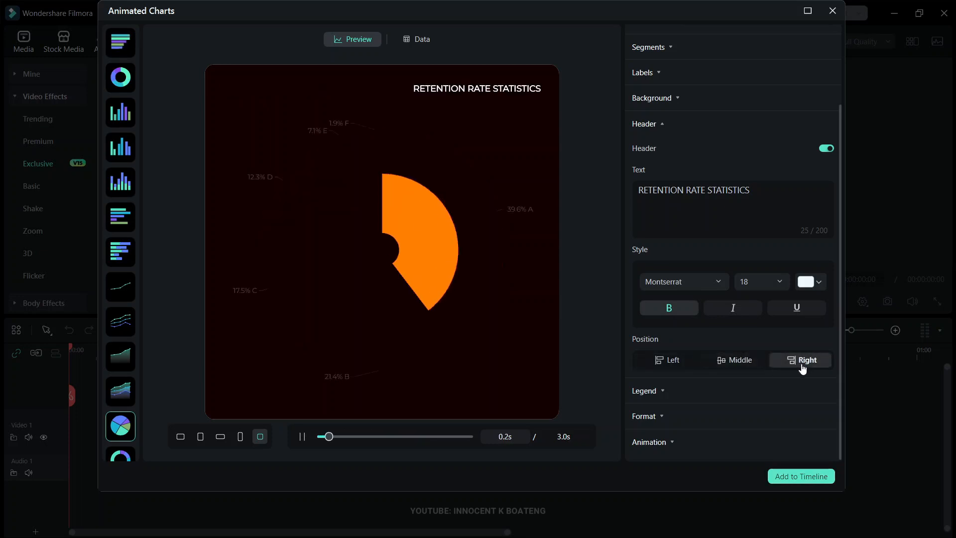
pyautogui.click(671, 361)
pyautogui.click(737, 365)
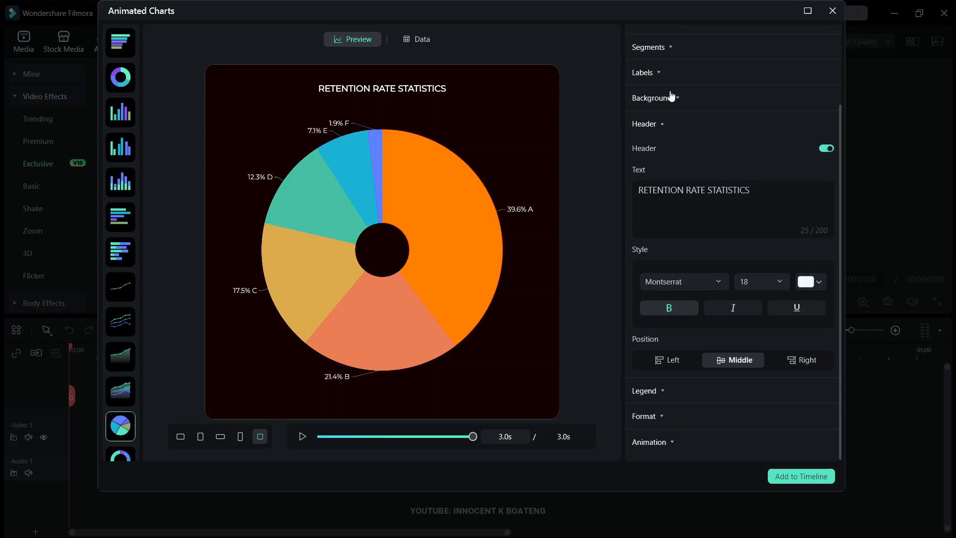
pyautogui.click(665, 129)
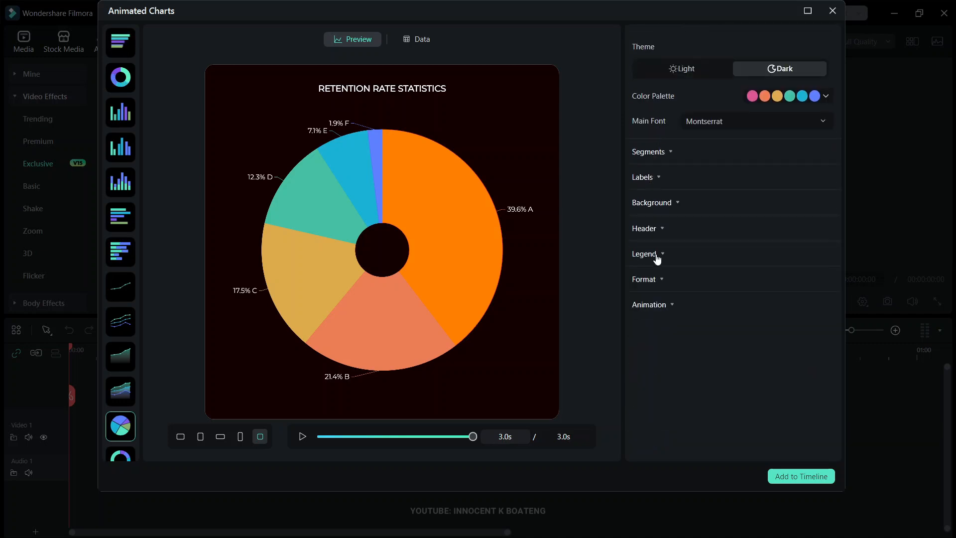
# - Turn on the chart legend with the Circle style, try the Right position, and place it at the Bottom
pyautogui.click(827, 279)
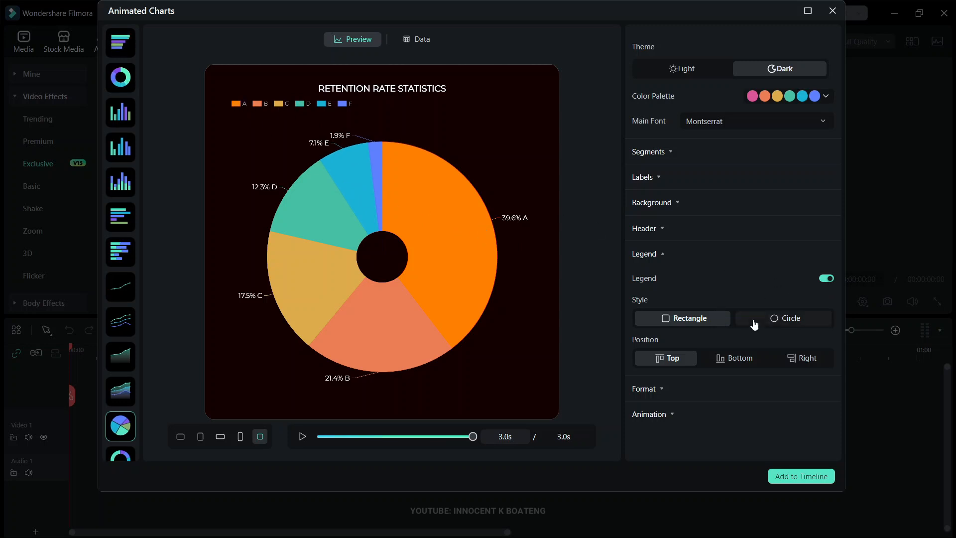
pyautogui.click(780, 325)
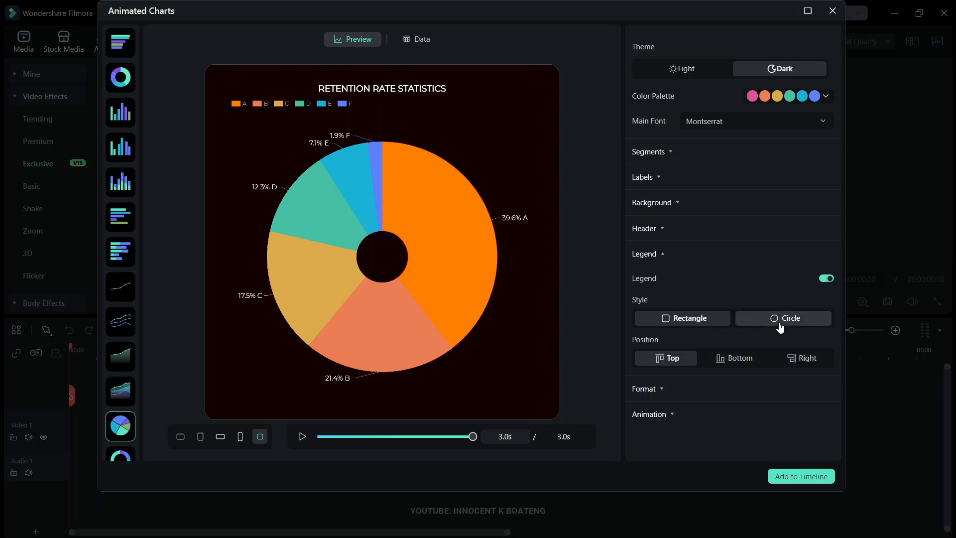
pyautogui.click(737, 360)
pyautogui.click(804, 363)
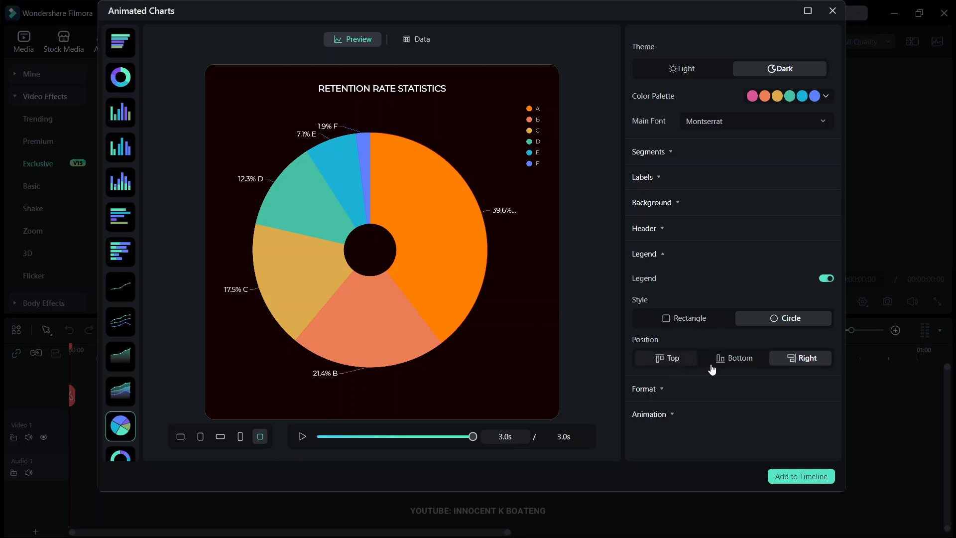
pyautogui.click(735, 359)
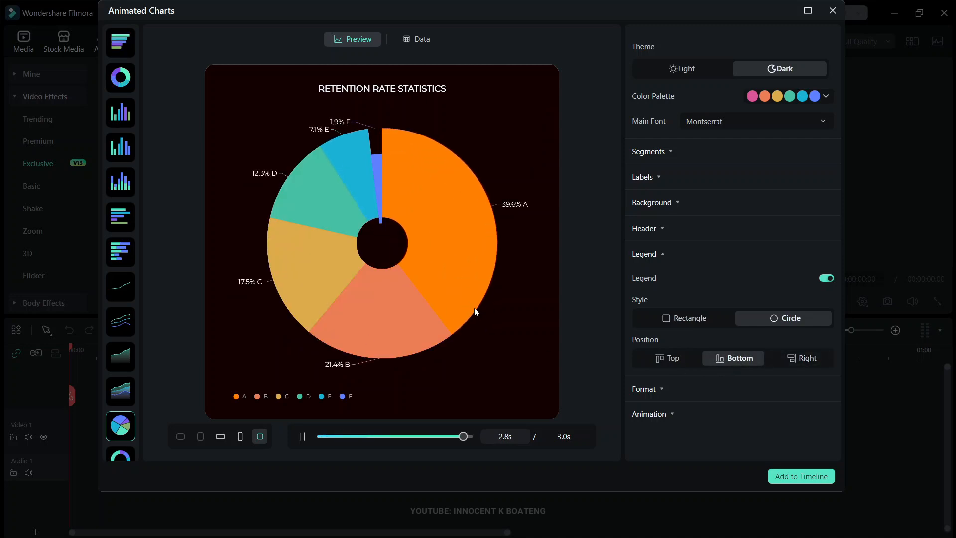
pyautogui.click(659, 259)
# - Preview the Grow, Bounce and Fade animations, then set the style to Orbit and the animation order to Simultaneous
pyautogui.click(673, 306)
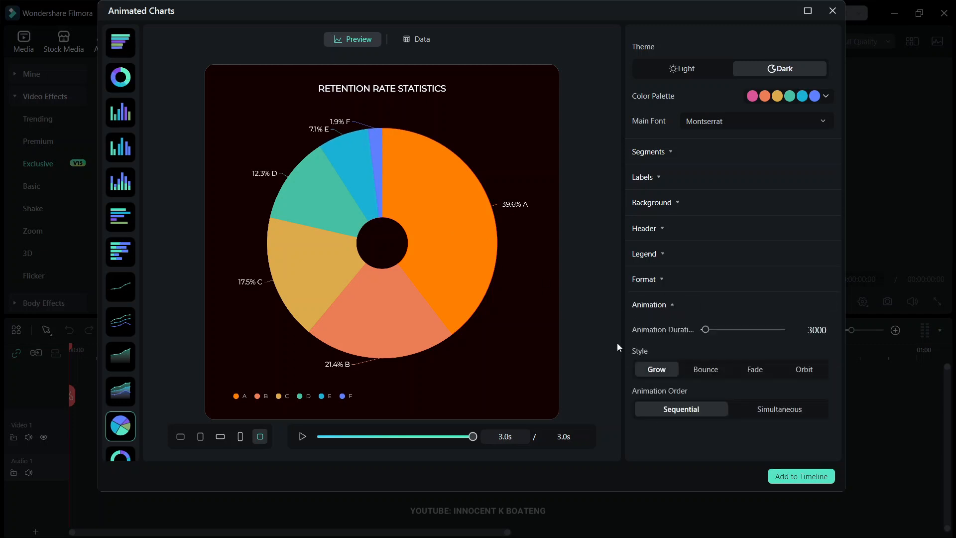
pyautogui.click(302, 440)
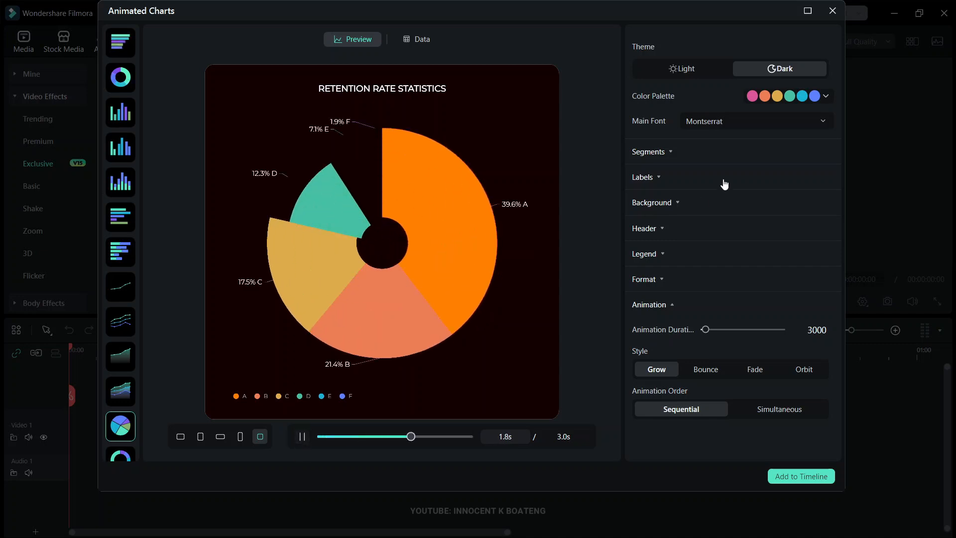
pyautogui.click(716, 372)
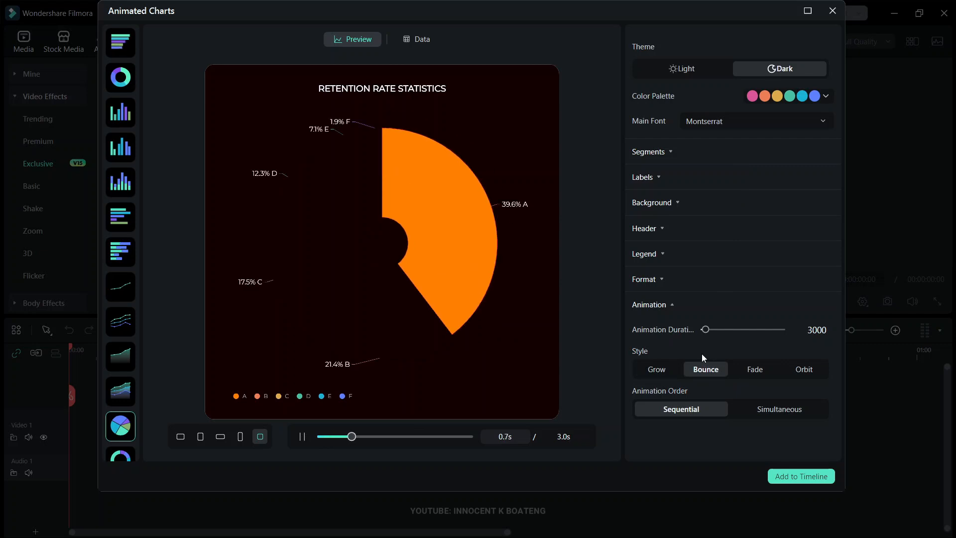
pyautogui.click(753, 371)
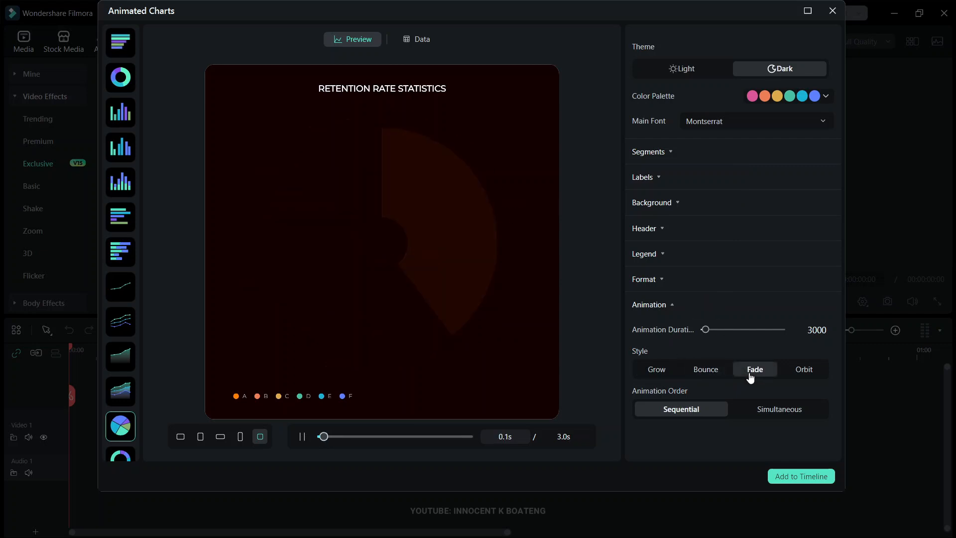
pyautogui.click(793, 371)
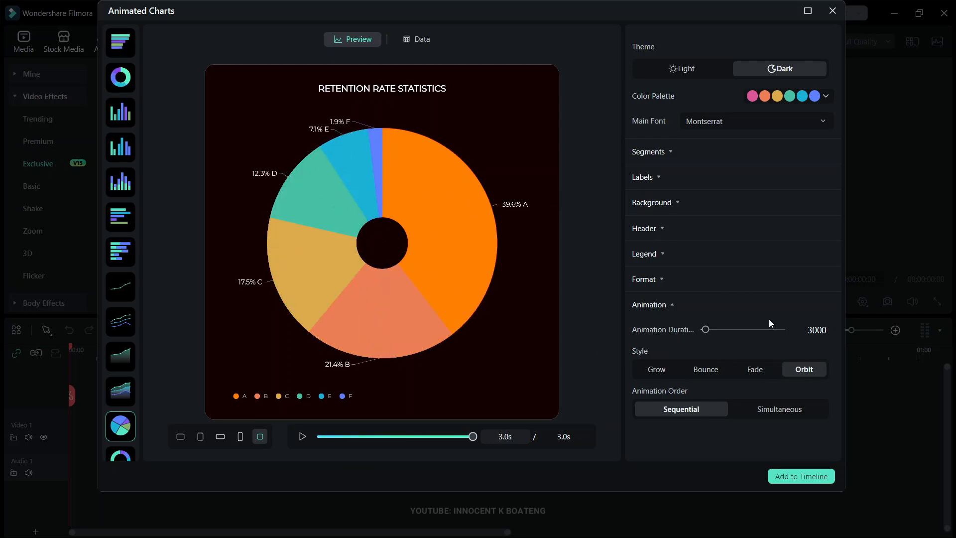
pyautogui.click(770, 419)
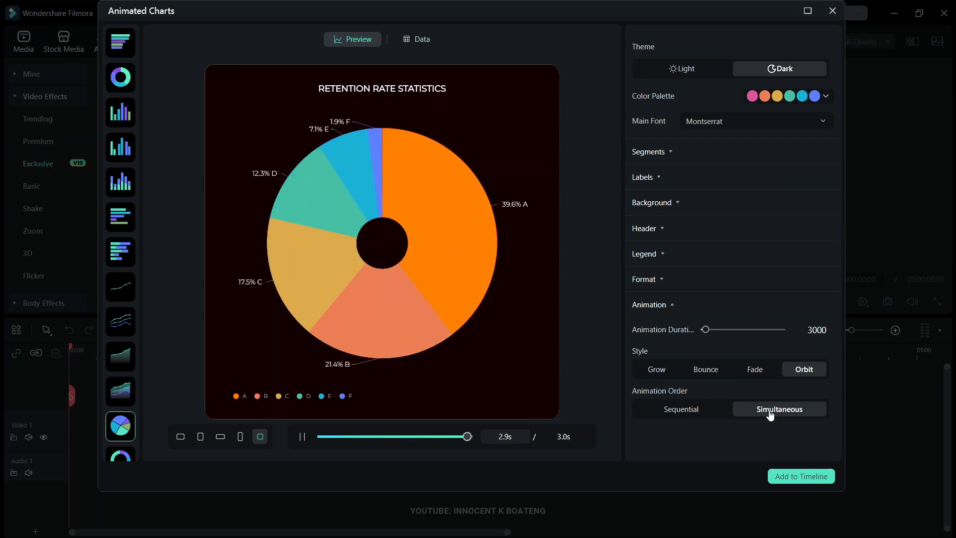
# - Try animation durations of 78700, 23100 and 2000, set the duration to 3900, and play the preview
pyautogui.moveTo(705, 329); pyautogui.dragTo(755, 330)
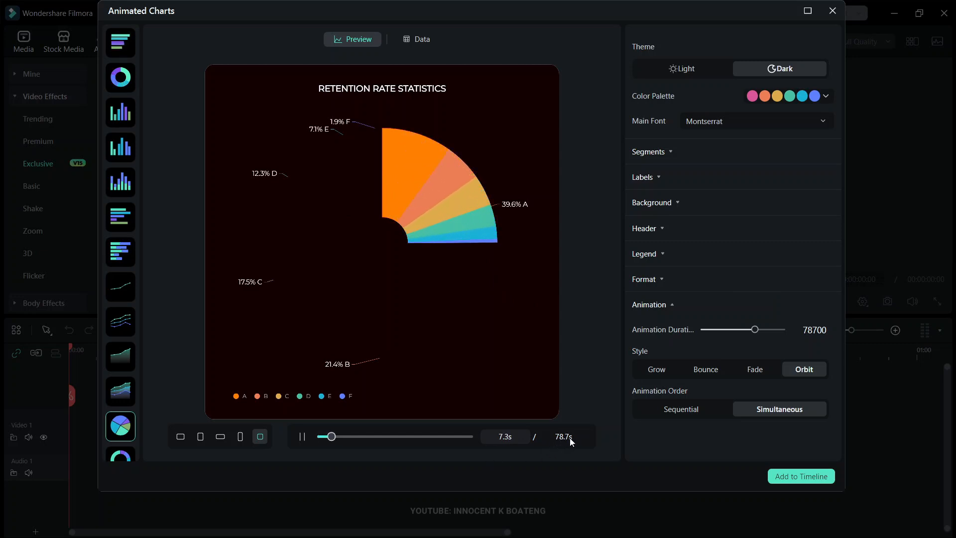
pyautogui.moveTo(762, 333); pyautogui.dragTo(718, 348)
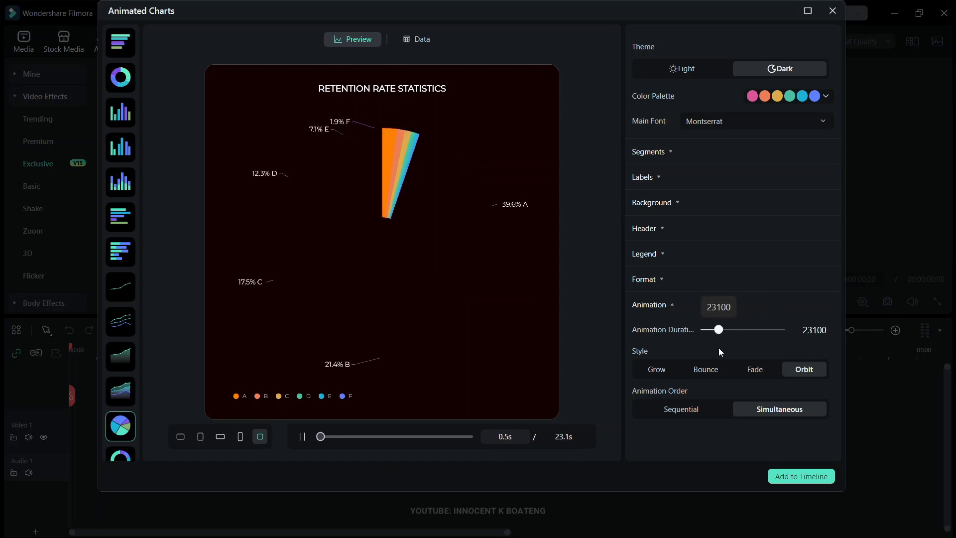
pyautogui.moveTo(718, 333); pyautogui.dragTo(706, 332)
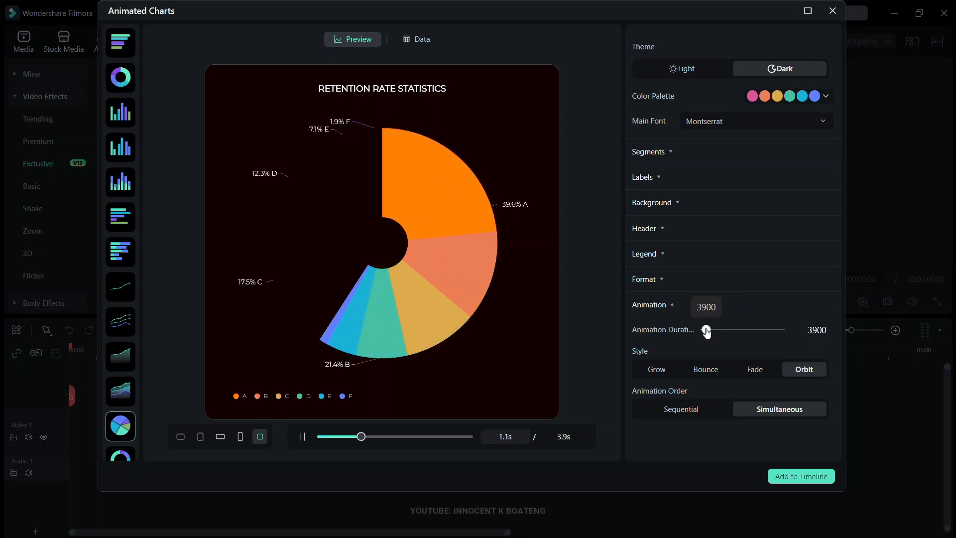
pyautogui.moveTo(707, 333); pyautogui.dragTo(705, 332)
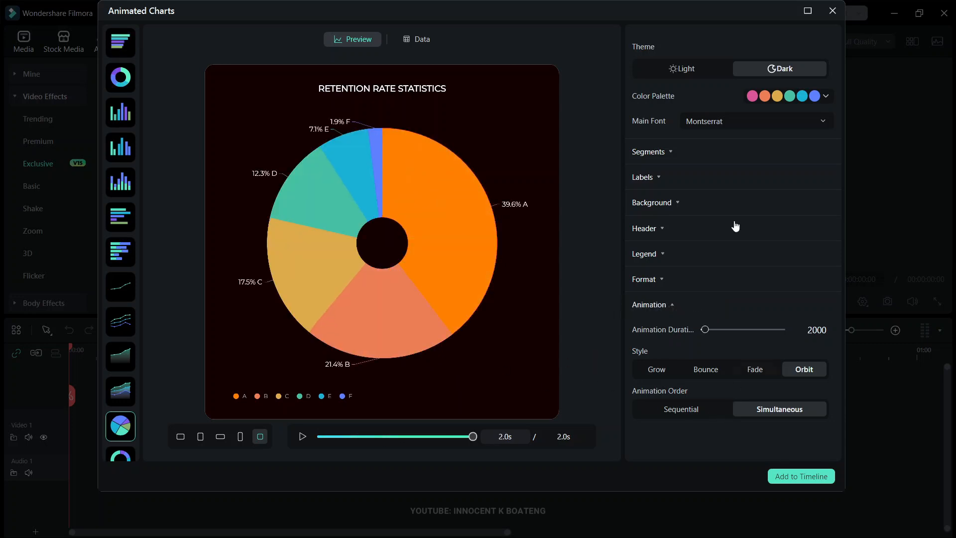
pyautogui.click(303, 436)
pyautogui.moveTo(709, 335); pyautogui.dragTo(705, 332)
pyautogui.click(301, 437)
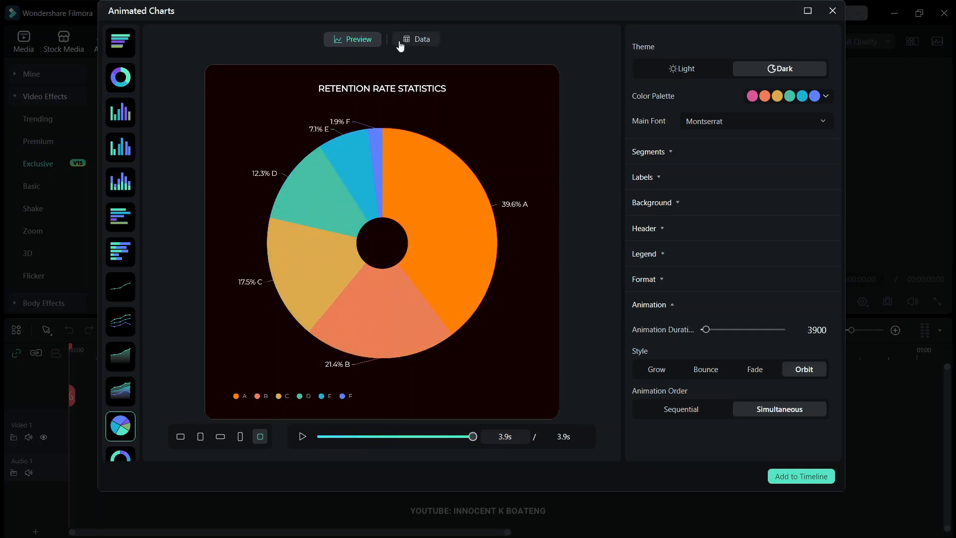
# - Show the chart's data table, and open the file selection for uploading XLSX or CSV data and cancel it
pyautogui.click(428, 46)
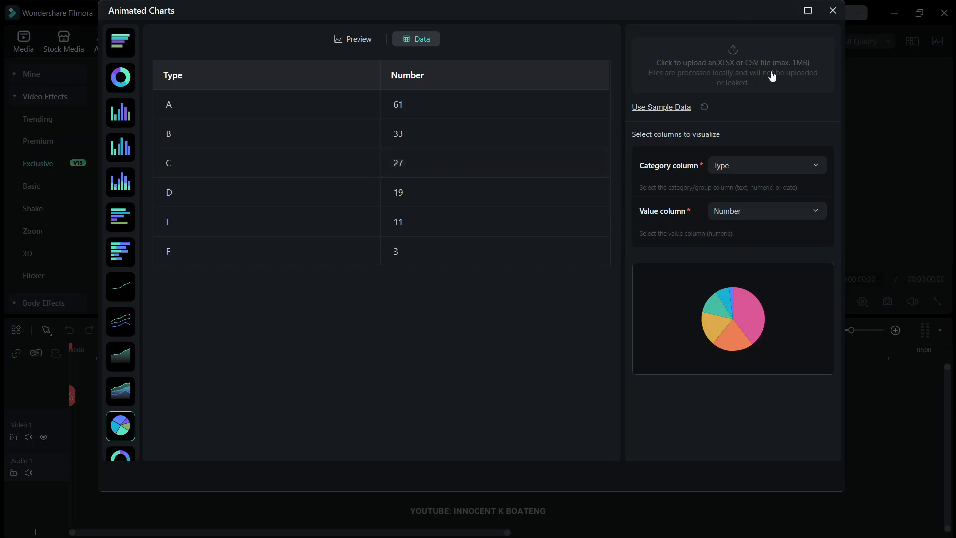
pyautogui.click(727, 79)
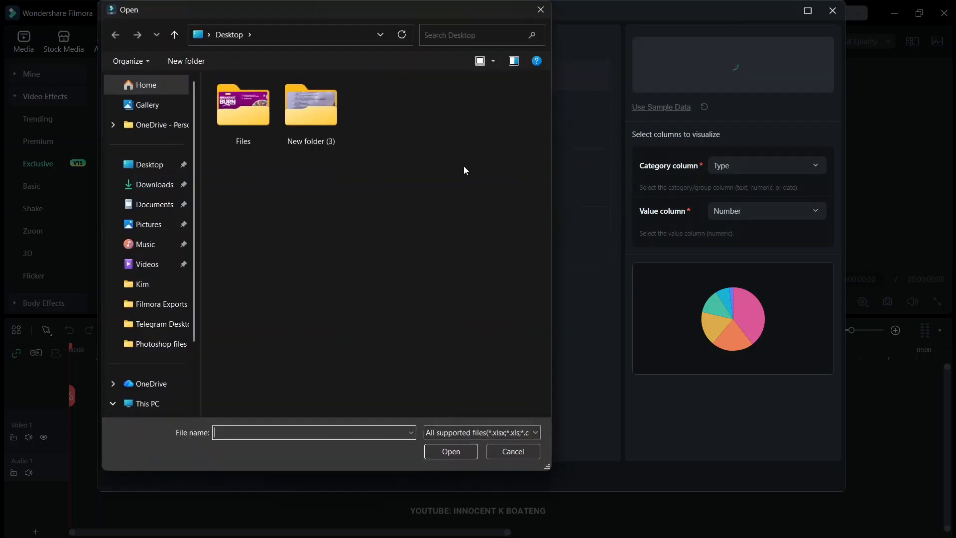
pyautogui.click(540, 10)
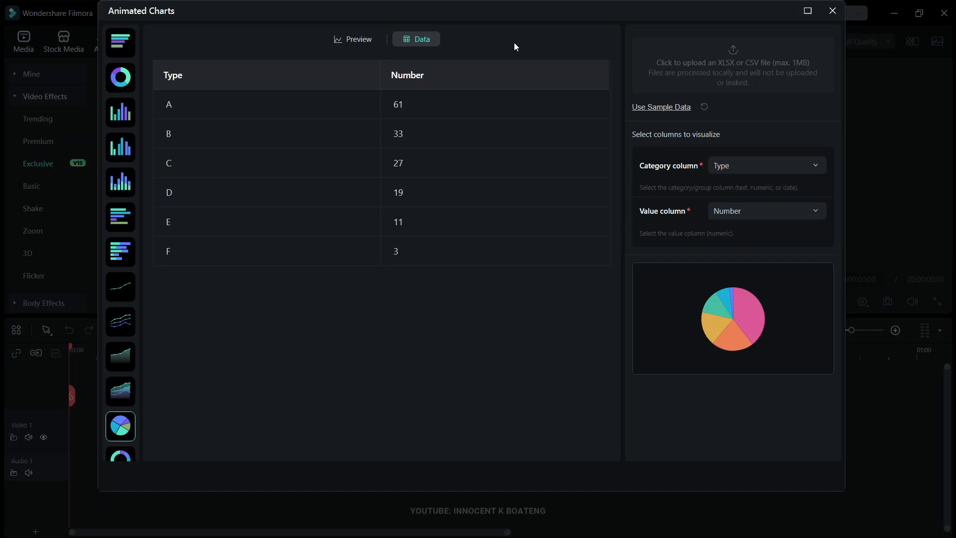
# - Set the first data row to type 13-18 and number 60%
pyautogui.click(438, 111)
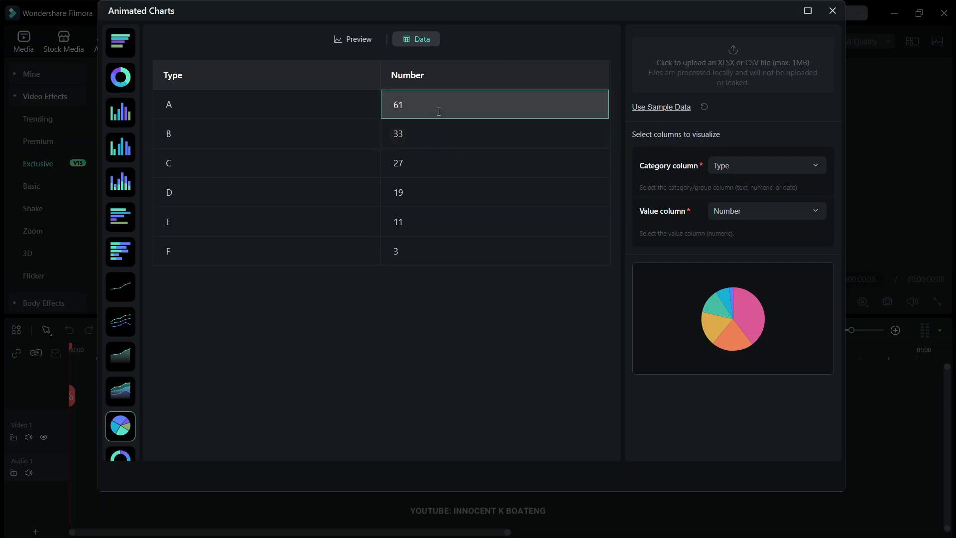
pyautogui.click(264, 100)
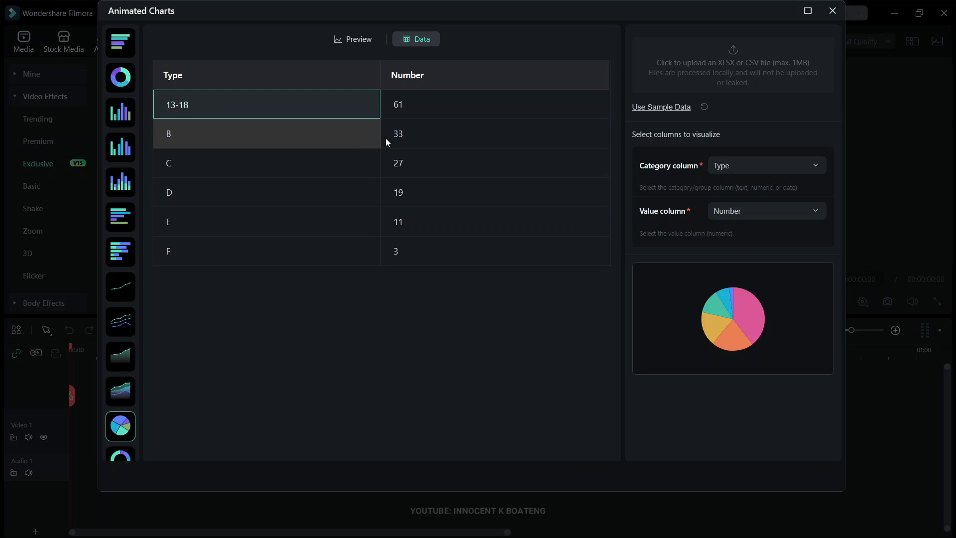
pyautogui.click(442, 106)
pyautogui.moveTo(418, 105); pyautogui.dragTo(372, 108)
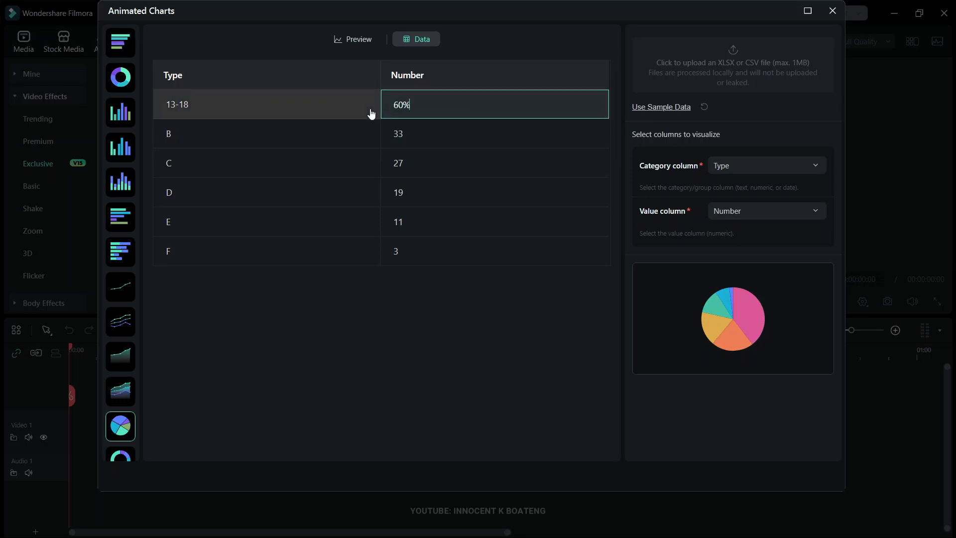
# - Set the second data row to type 20-25 and number 64%
pyautogui.click(329, 131)
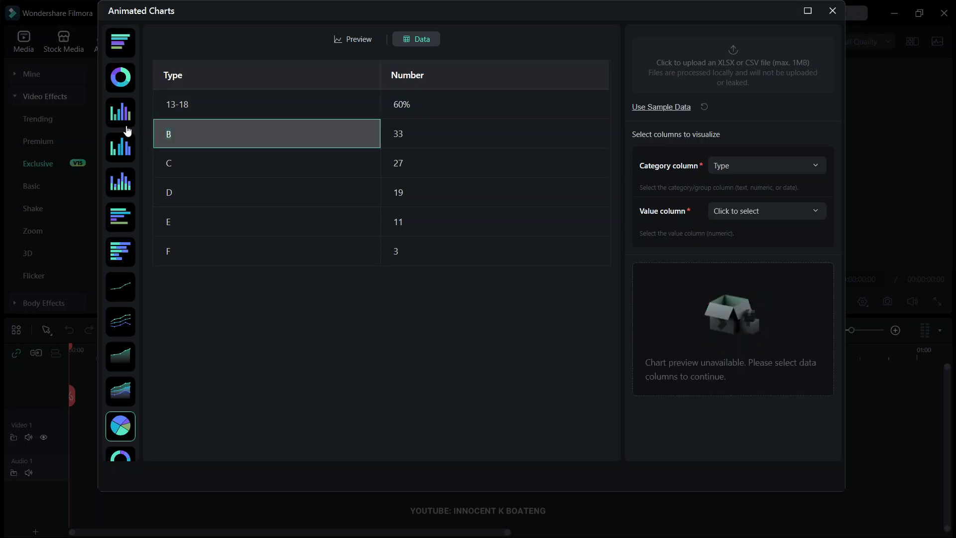
pyautogui.write('20')
pyautogui.press('BackSpace')
pyautogui.press('BackSpace')
pyautogui.write('64%')
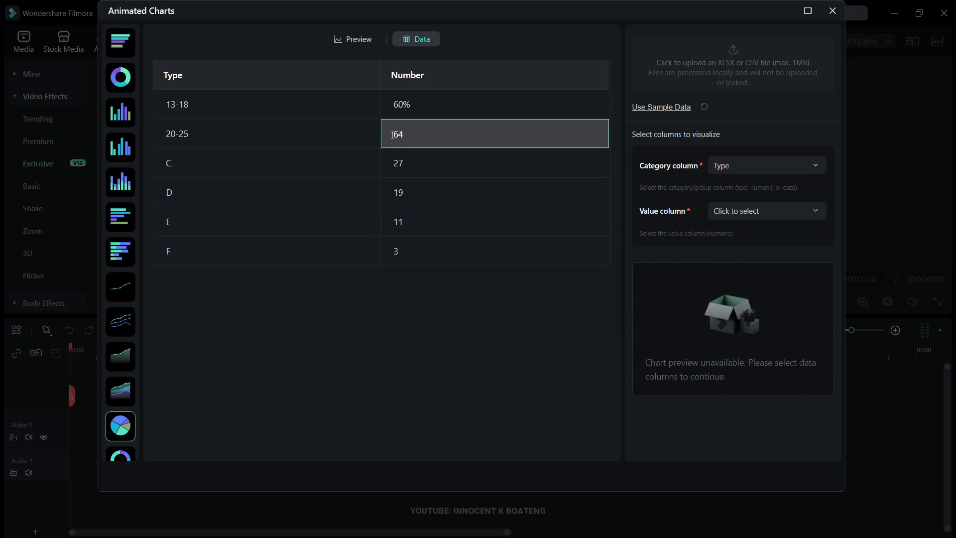
# - Set the third data row to type 26-30 and number 68%
pyautogui.press('Tab')
pyautogui.write('3')
pyautogui.press('BackSpace')
pyautogui.write('26-30')
pyautogui.press('Tab')
pyautogui.press('BackSpace')
pyautogui.press('BackSpace')
pyautogui.write('68%')
# - Set the fourth data row to type 31-35 and number 70%
pyautogui.press('Tab')
pyautogui.write('31-35')
pyautogui.press('Tab')
pyautogui.press('BackSpace')
pyautogui.press('BackSpace')
pyautogui.write('70%')
# - Set the fifth data row to type 36-45 and number 75%
pyautogui.press('Tab')
pyautogui.write('36=')
pyautogui.write('45')
pyautogui.press('Tab')
pyautogui.press('BackSpace')
pyautogui.press('BackSpace')
pyautogui.write('75%')
# - Set the last data row to type 50+ and number 80%
pyautogui.press('Tab')
pyautogui.write('50+')
pyautogui.press('Tab')
pyautogui.write('80%')
pyautogui.press('Return')
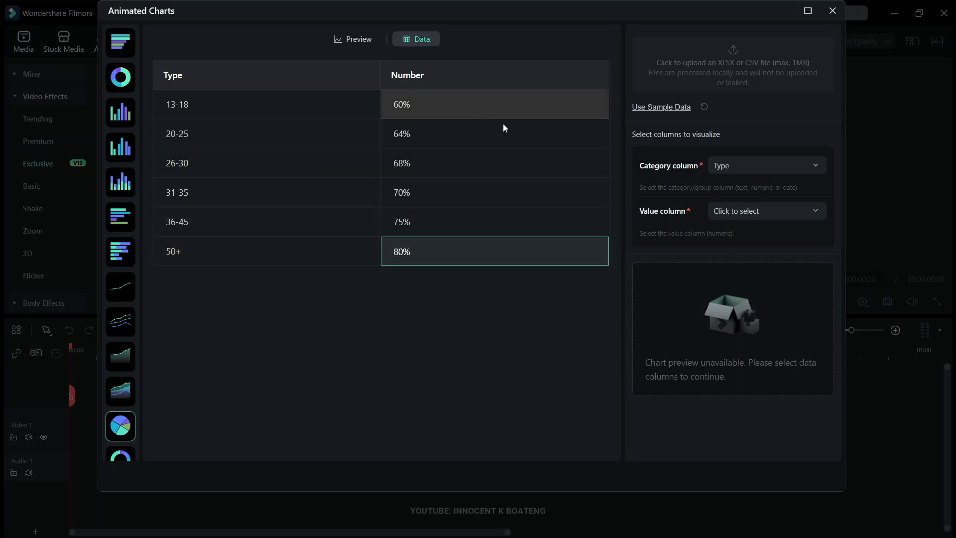
# - Set the category column to Number and try to choose a value column for the chart
pyautogui.click(778, 169)
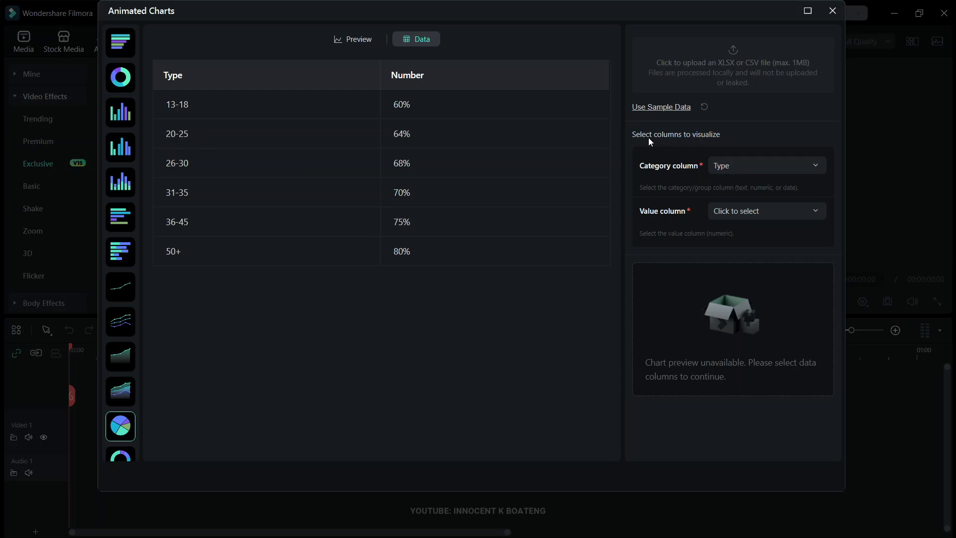
pyautogui.click(738, 168)
pyautogui.click(739, 212)
pyautogui.click(739, 212)
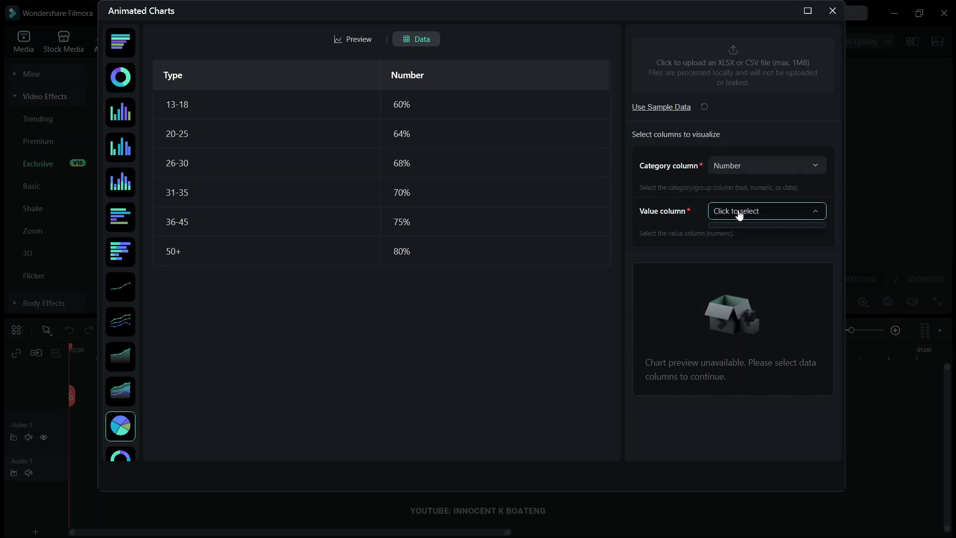
pyautogui.click(765, 216)
pyautogui.click(765, 216)
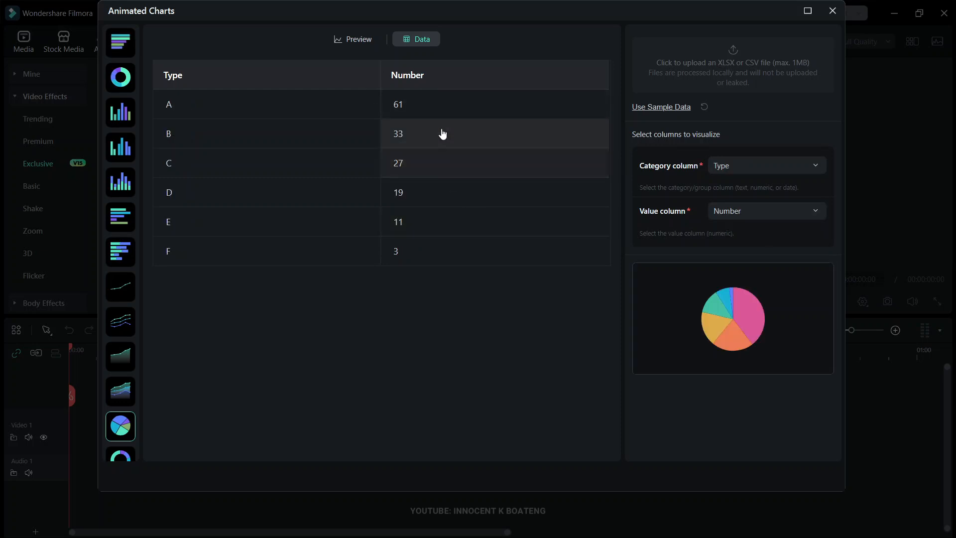
# - Return to the pie chart preview, switch it to the wide landscape aspect ratio, and add the chart to the timeline
pyautogui.click(367, 42)
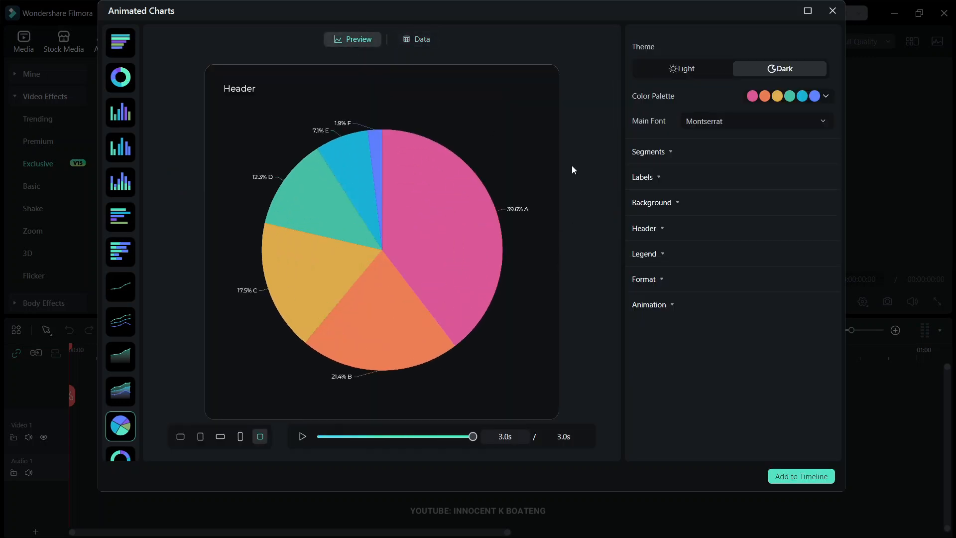
pyautogui.click(220, 438)
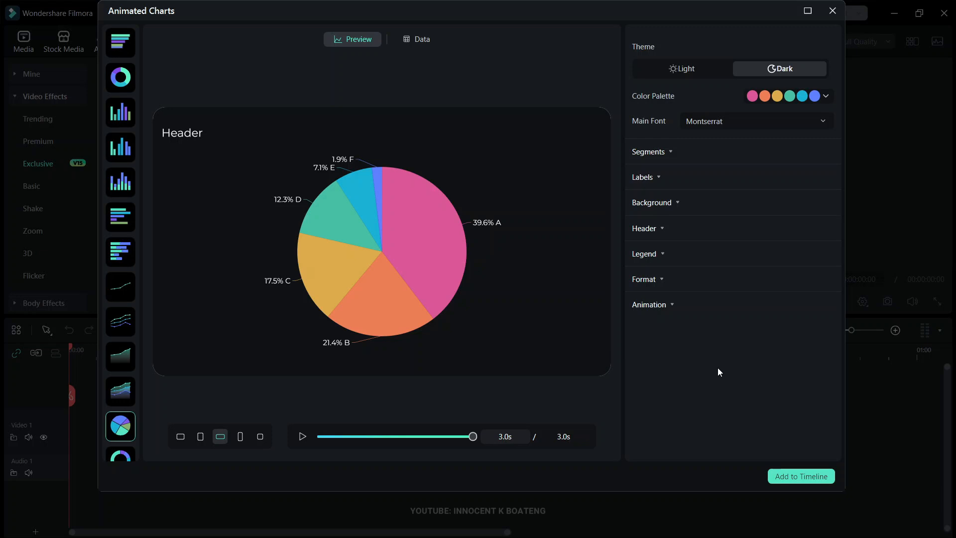
pyautogui.click(796, 478)
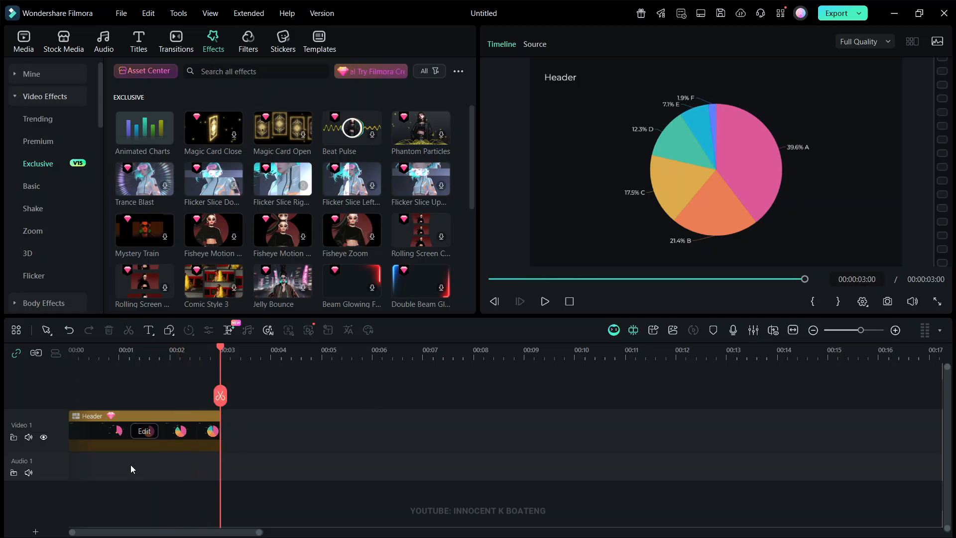
# - Reopen the timeline chart clip's editor, close it without changes, and play back the pie chart animation
pyautogui.click(144, 431)
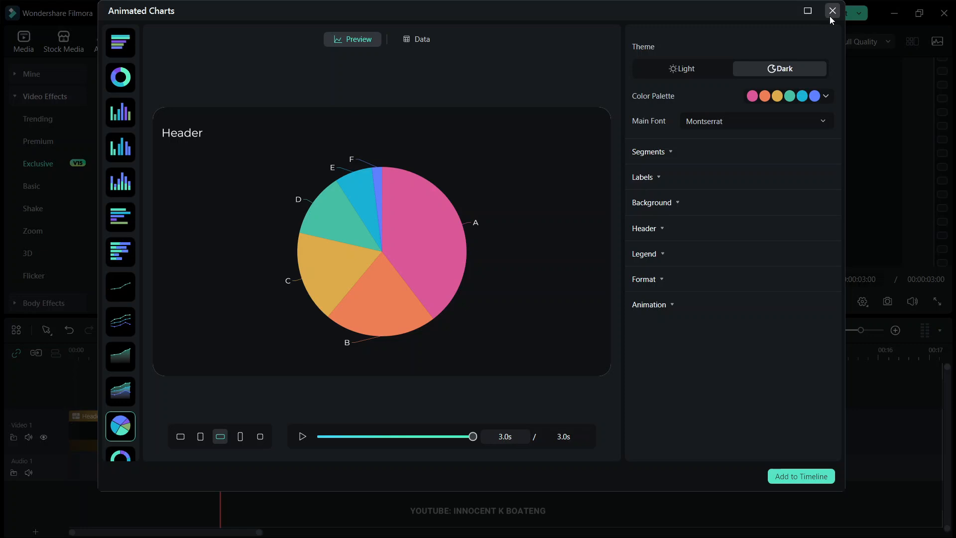
pyautogui.click(832, 11)
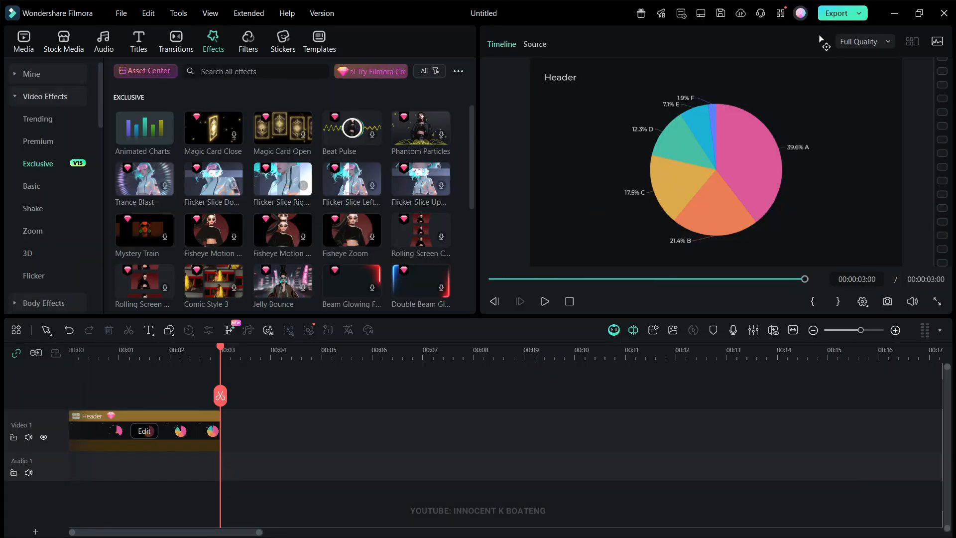
pyautogui.press('space')
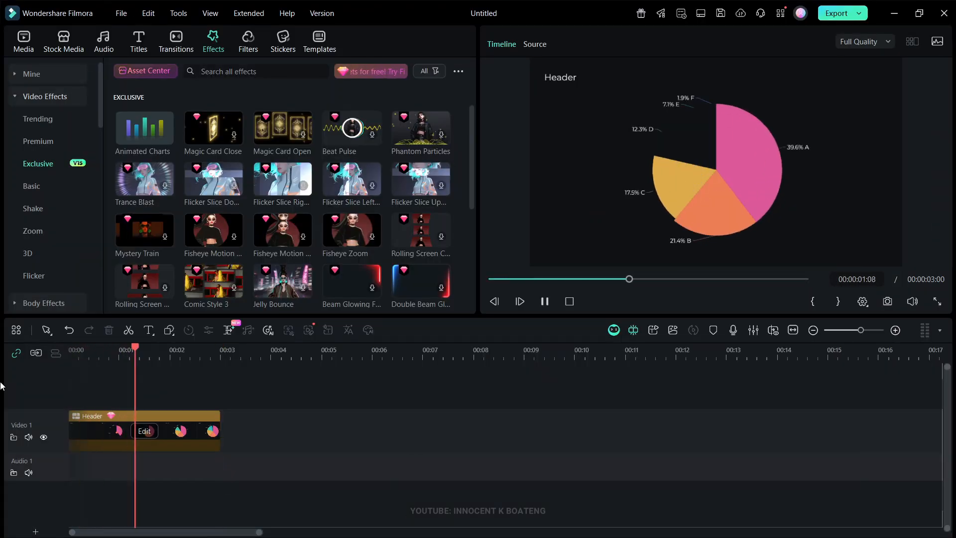